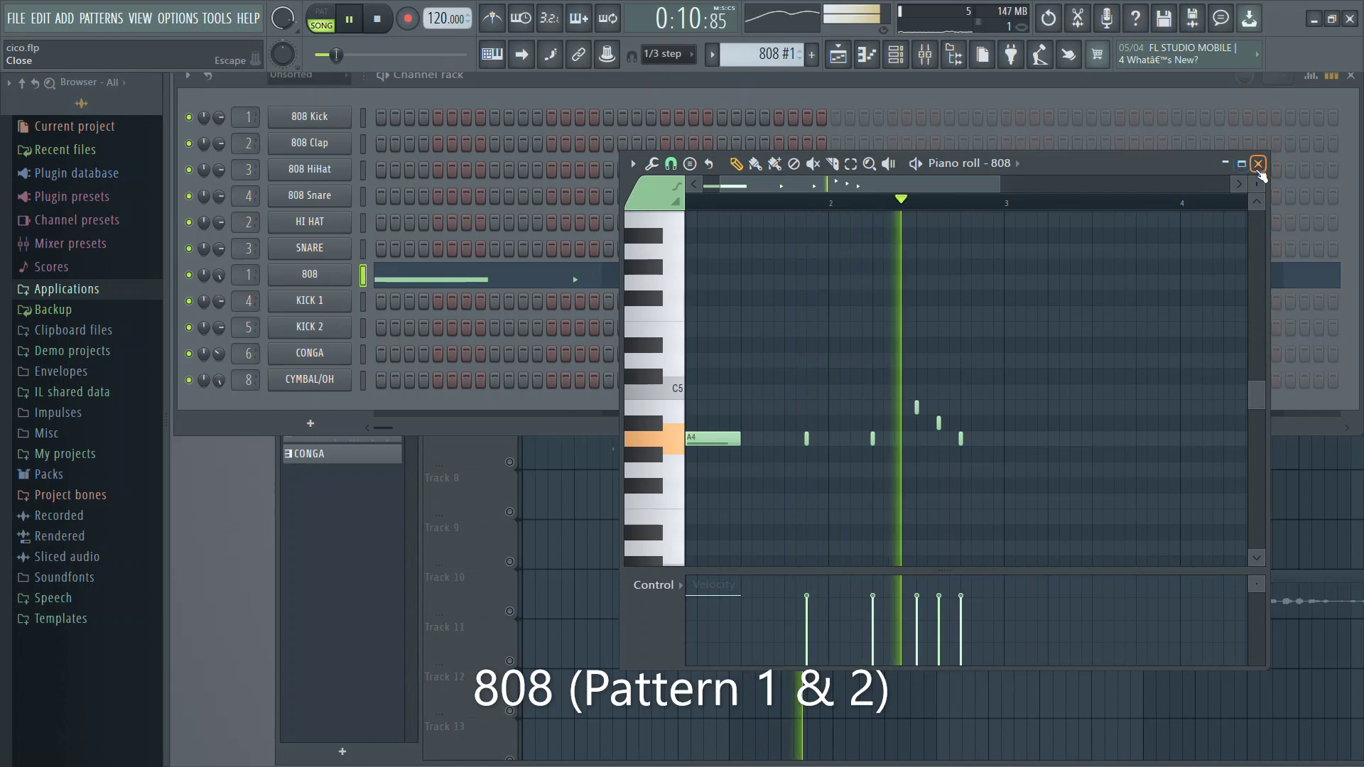
Step: Close the 808 #1 piano roll and view how the 808 patterns are arranged in the playlist
click(1257, 164)
click(800, 65)
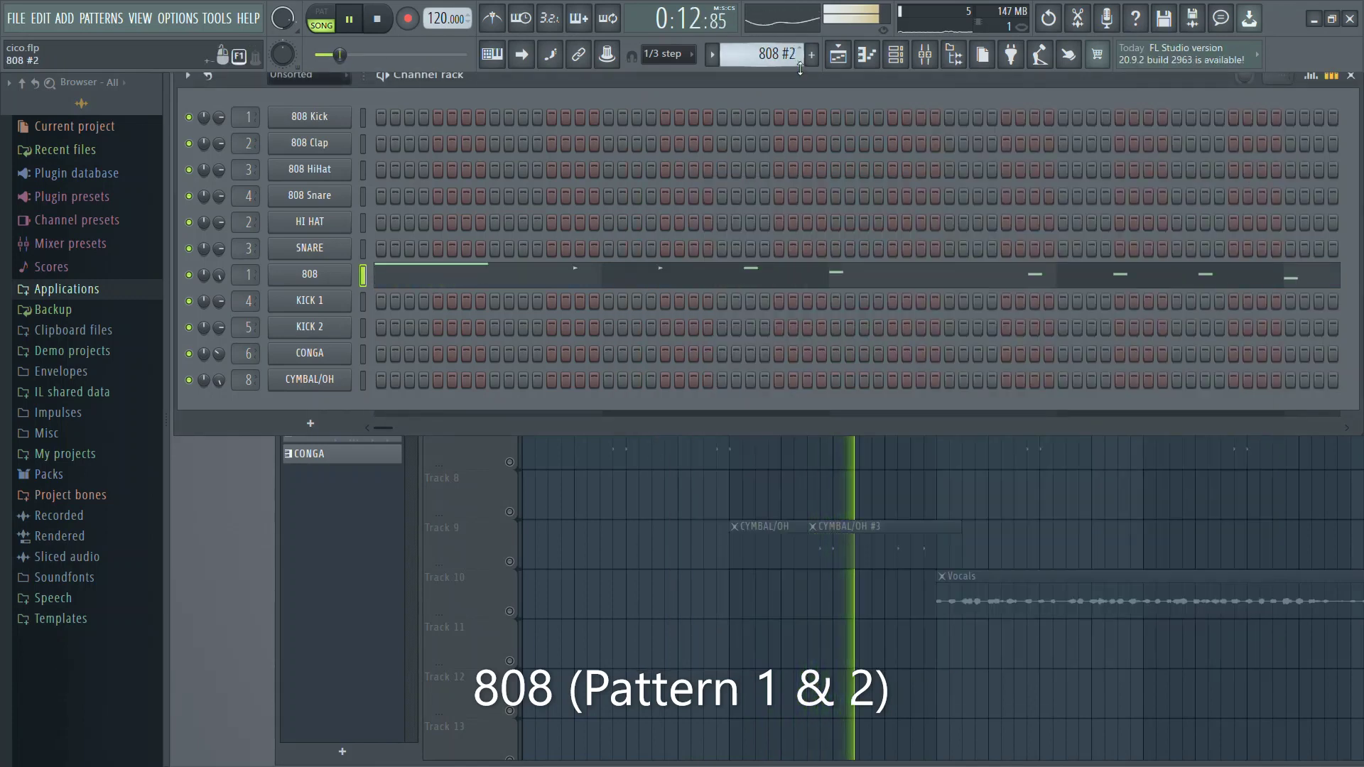
click(370, 554)
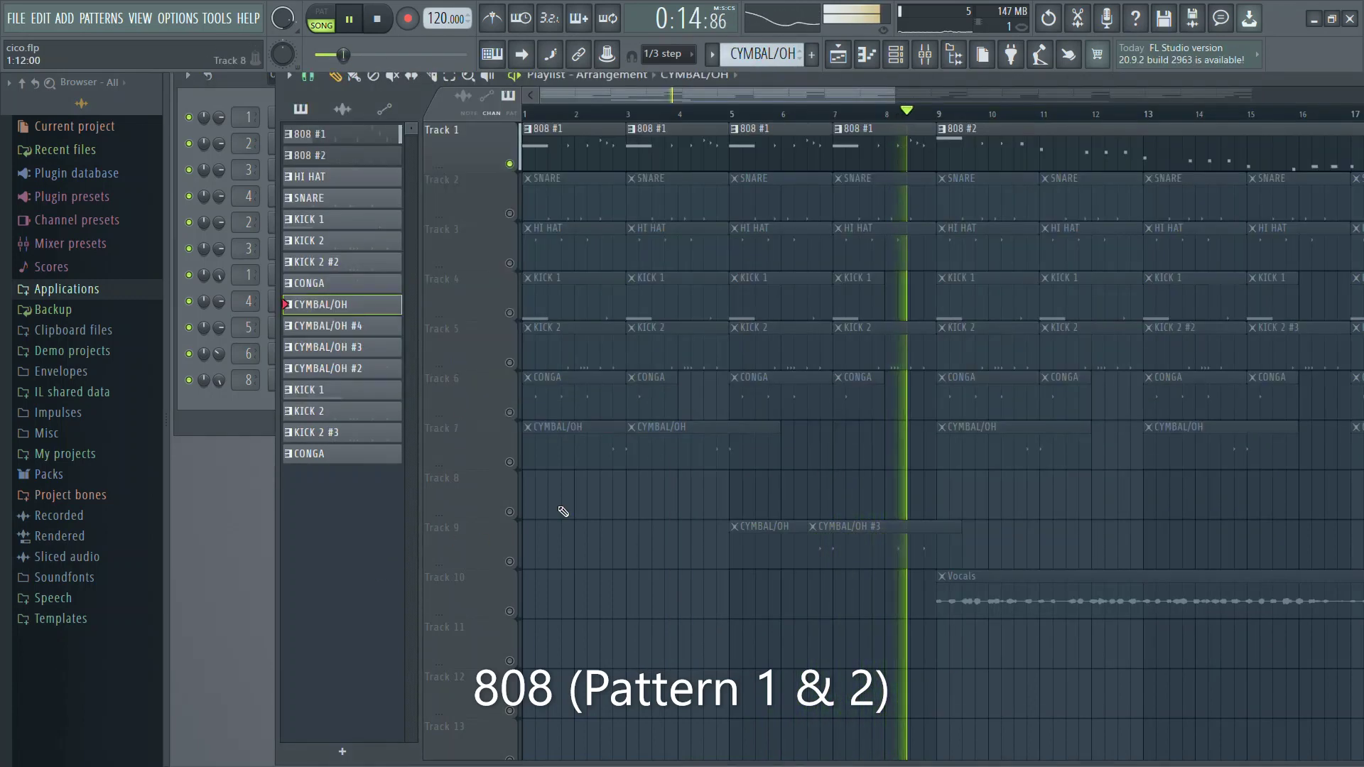
scroll(897, 333, down, 2)
click(250, 552)
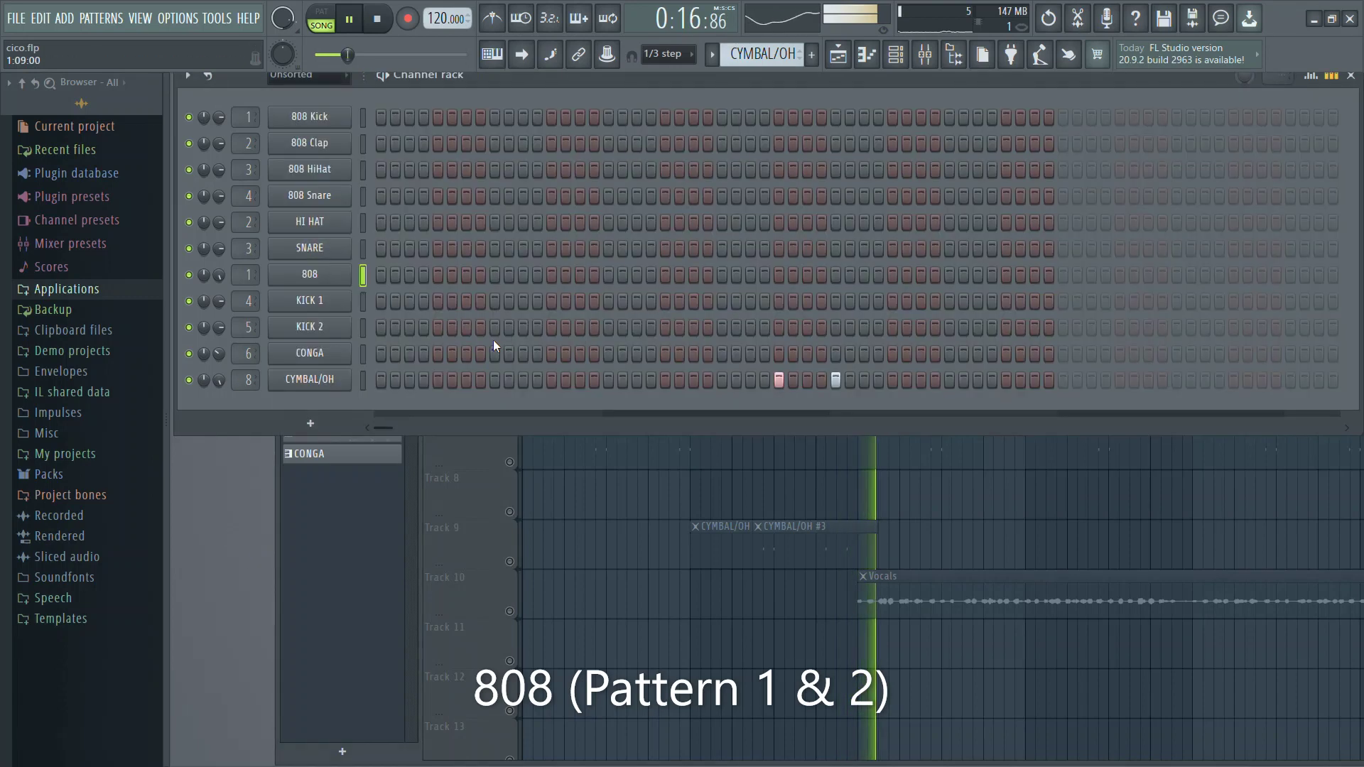
Step: Switch to pattern 808 #2 and examine its full note sequence in the piano roll
scroll(742, 56, up, 3)
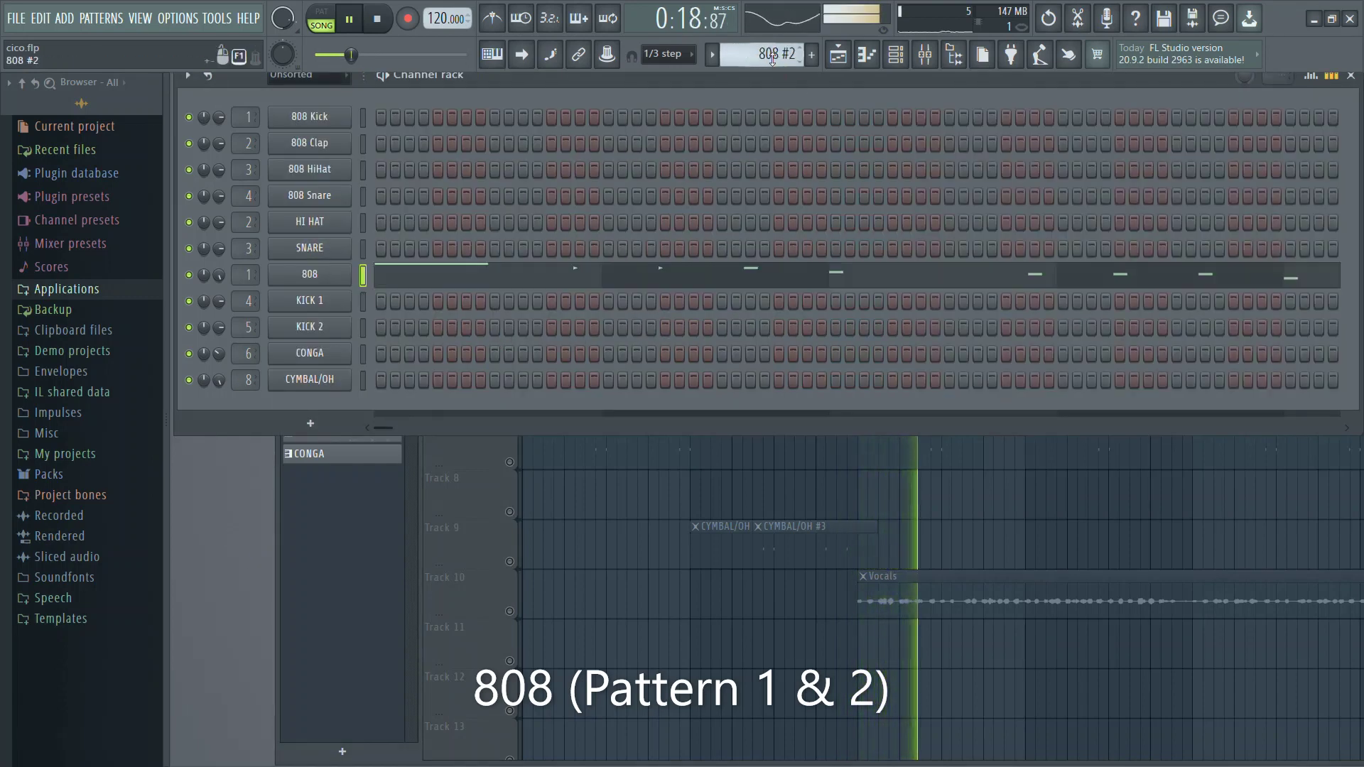
scroll(772, 67, down, 1)
click(676, 277)
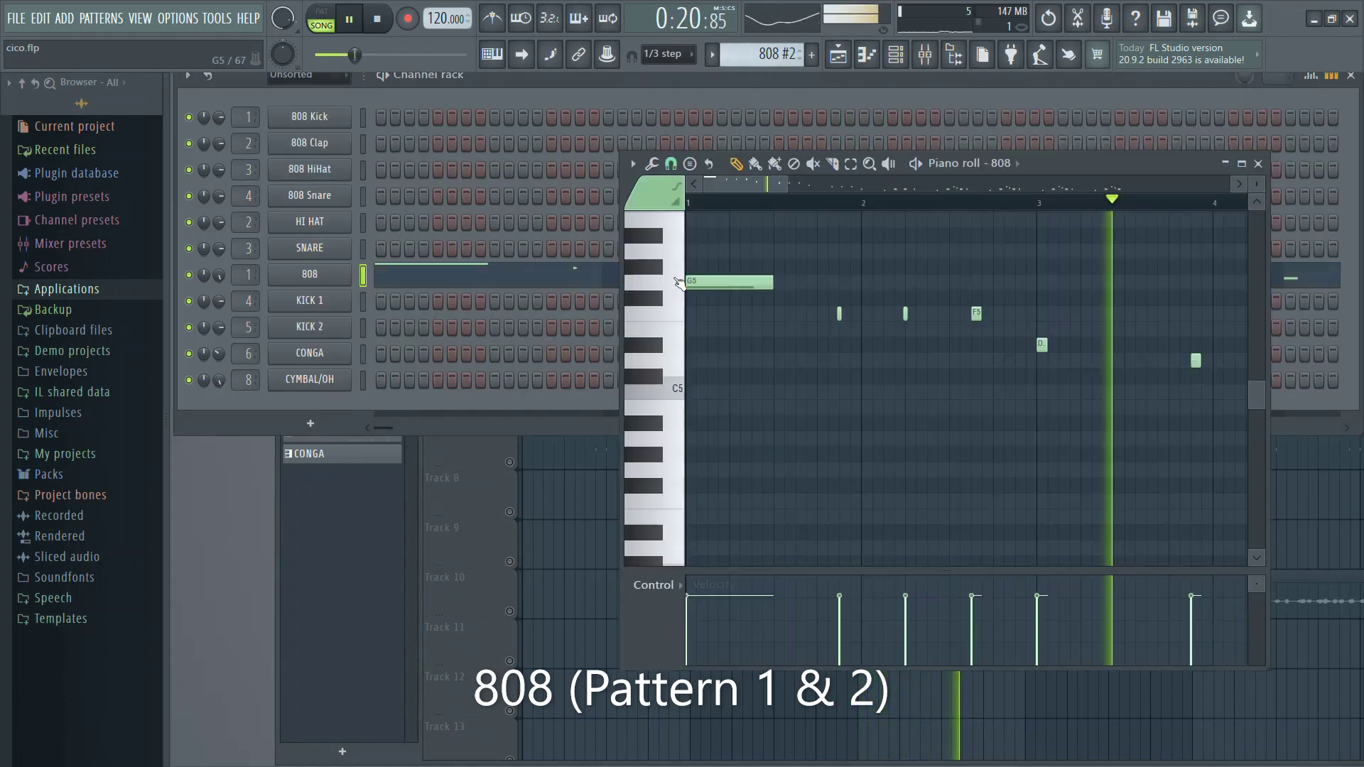
scroll(677, 337, down, 3)
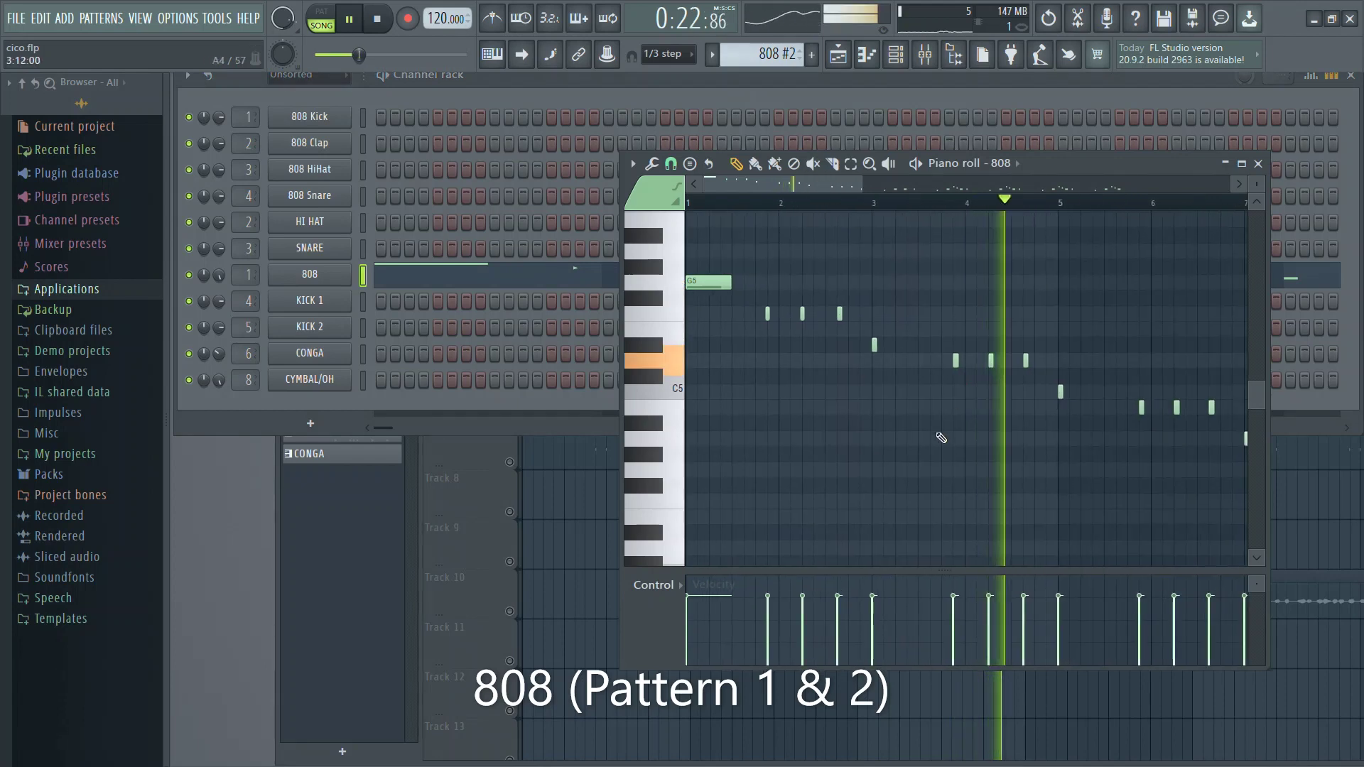
scroll(937, 440, down, 2)
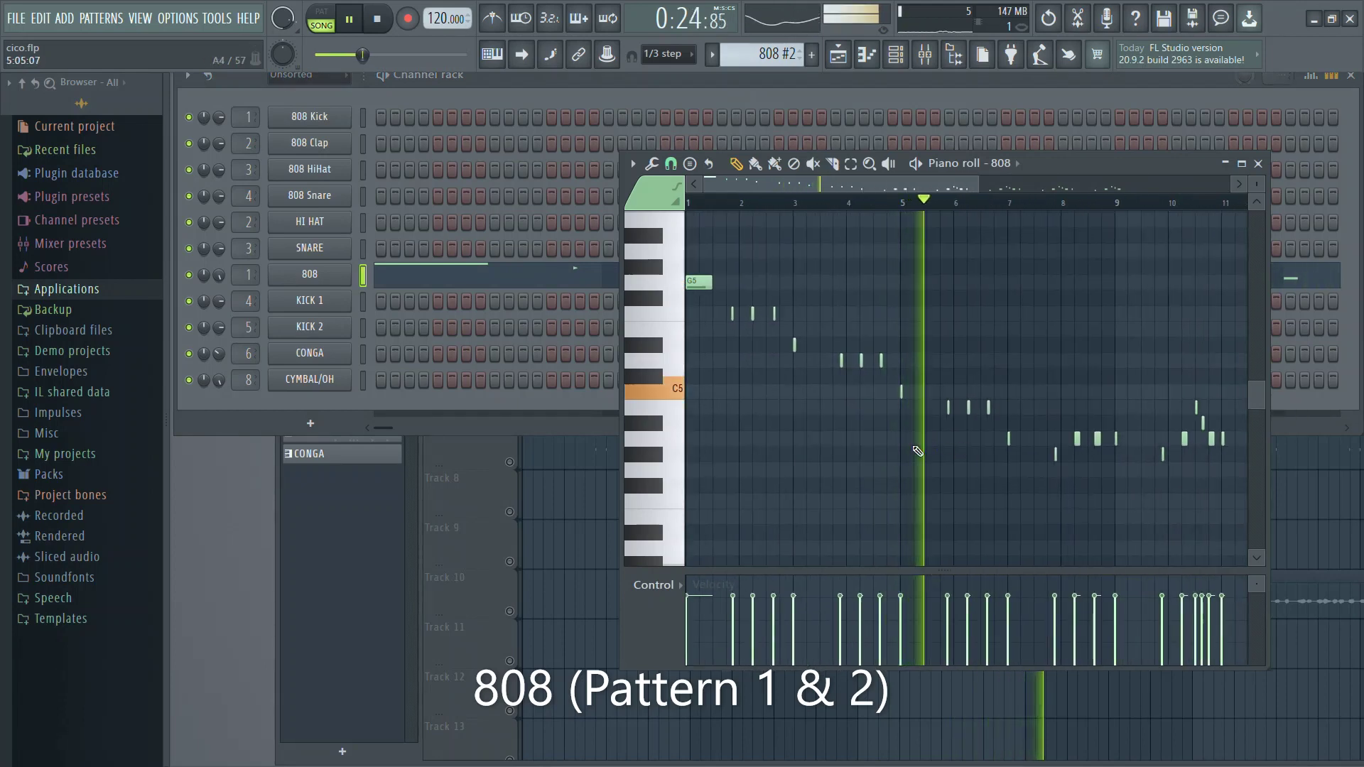
scroll(923, 439, up, 4)
scroll(917, 439, up, 1)
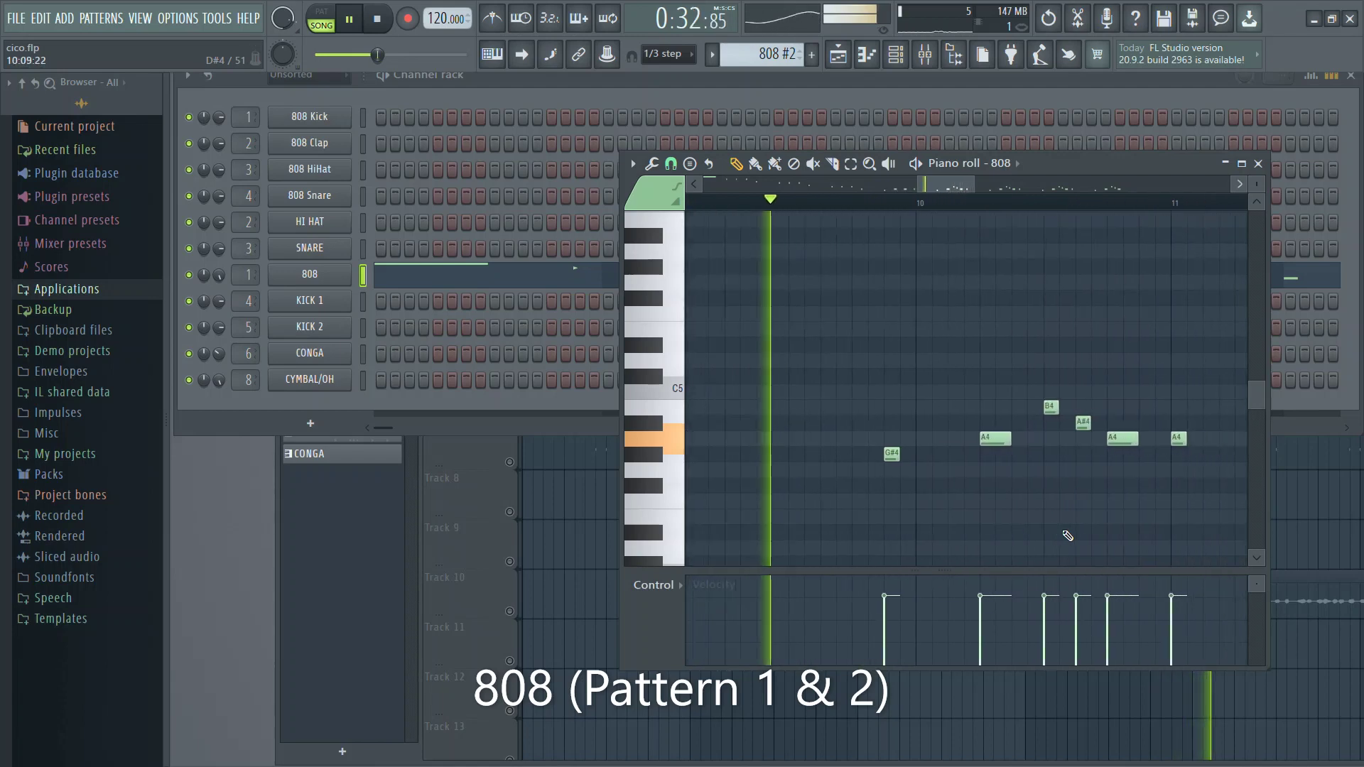
scroll(1056, 531, down, 3)
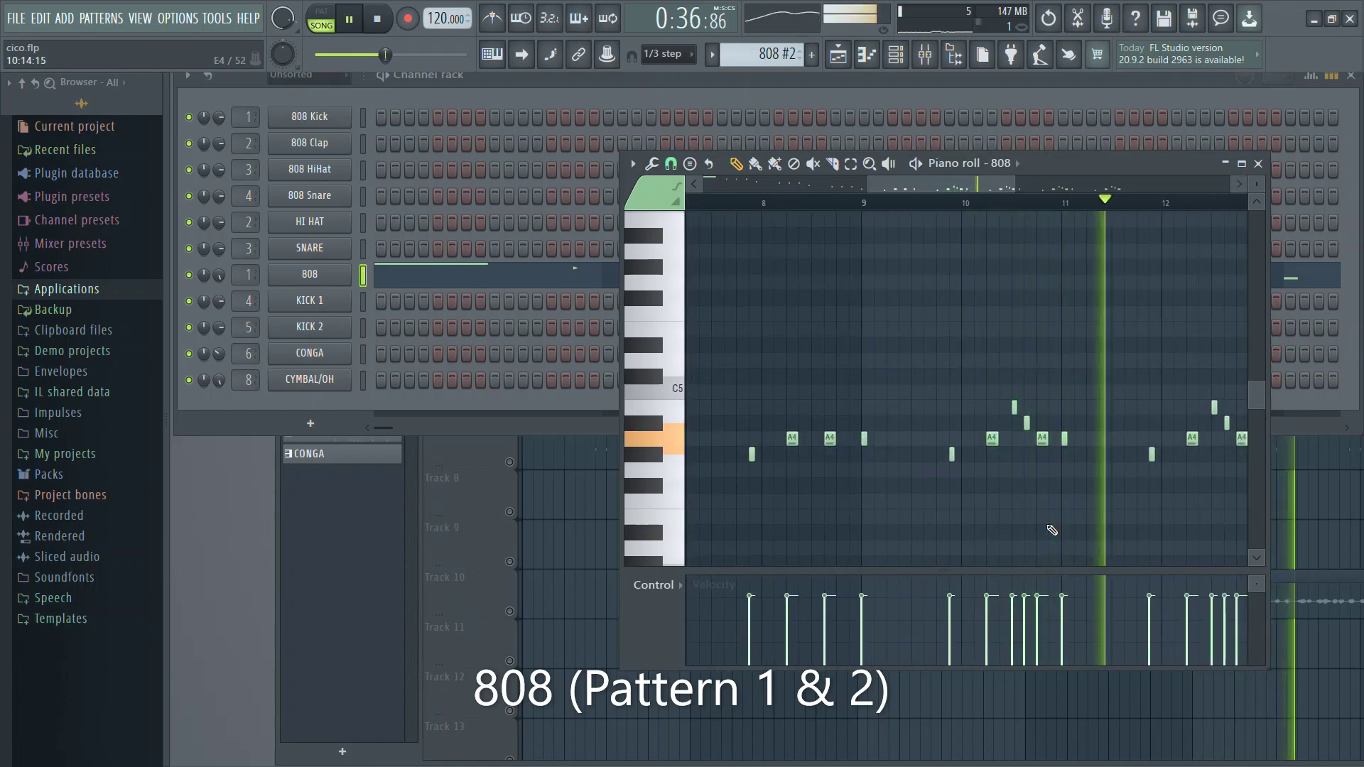
scroll(1049, 531, down, 2)
scroll(994, 497, down, 1)
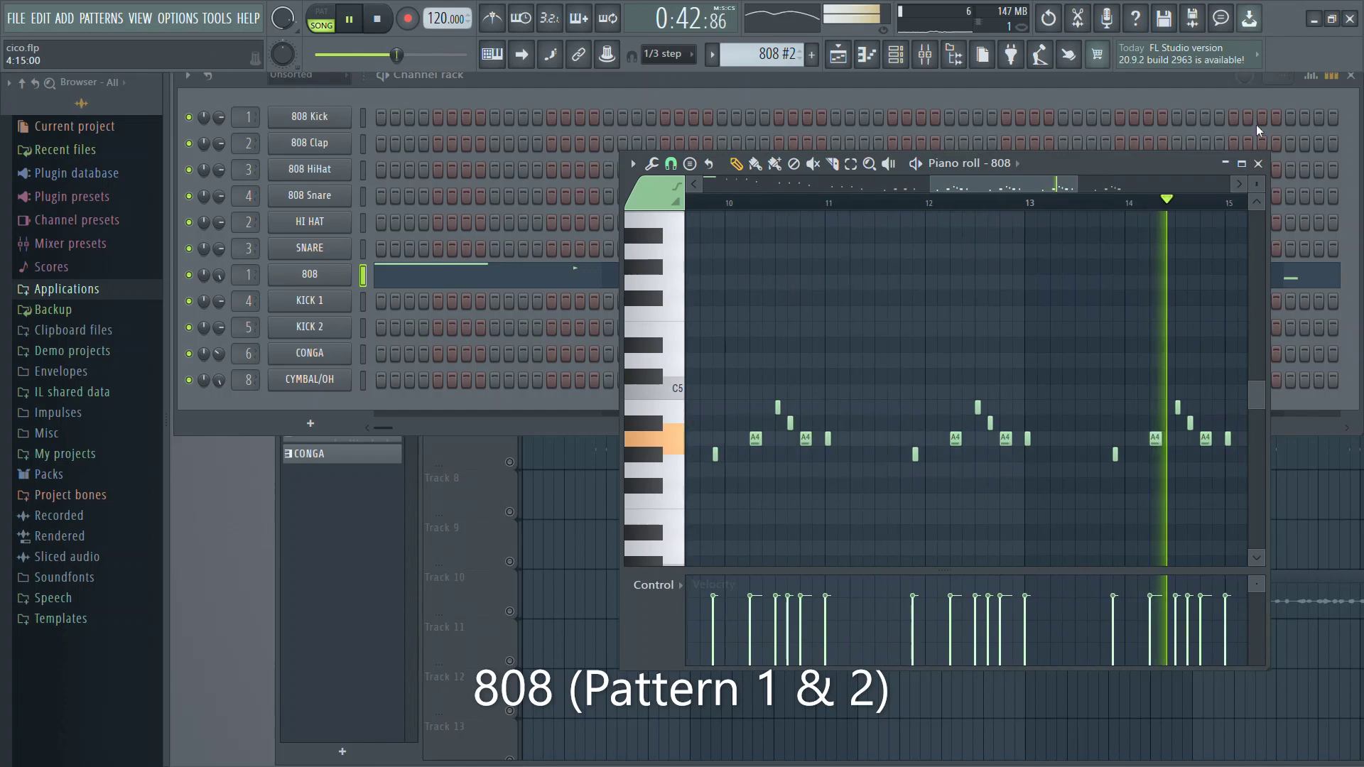
click(1258, 163)
Step: Check the arrangement in the playlist and examine the SNARE pattern's notes in the piano roll
click(373, 591)
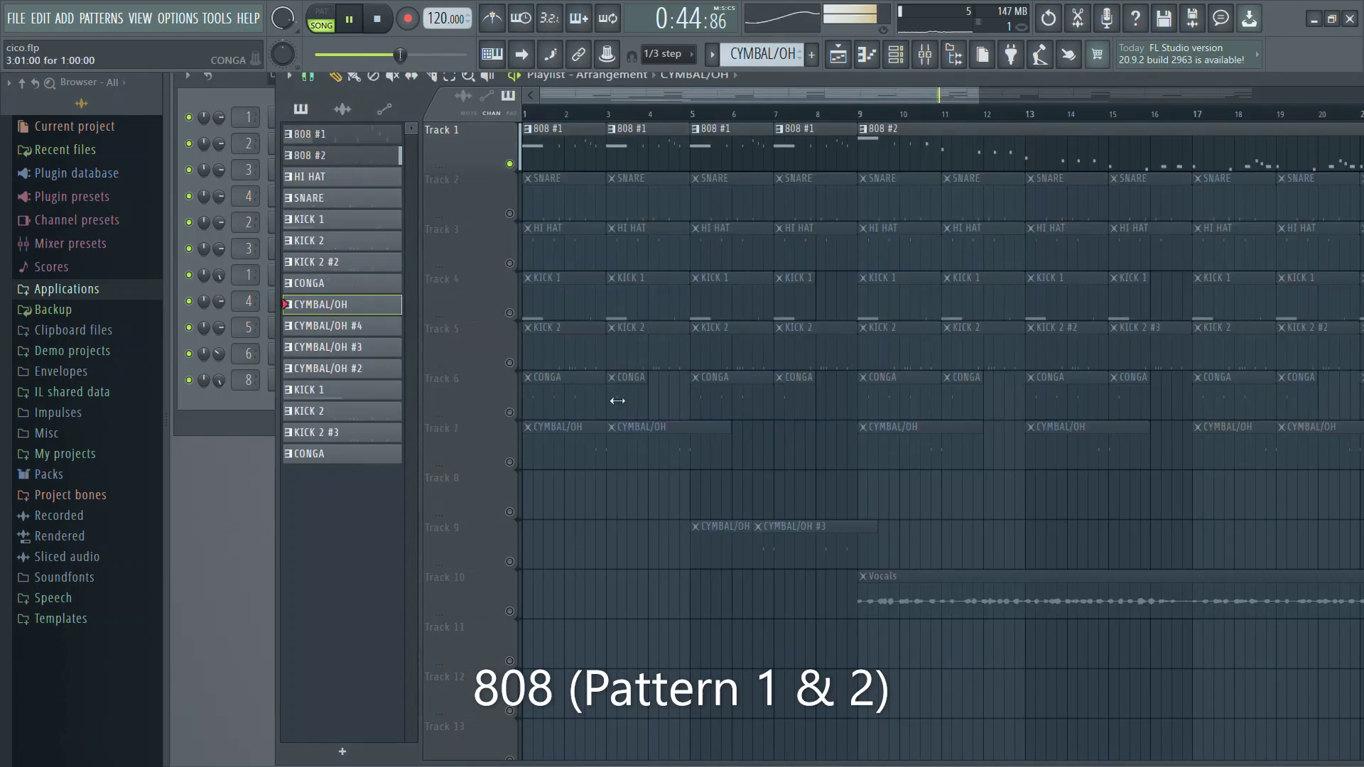
scroll(617, 400, down, 5)
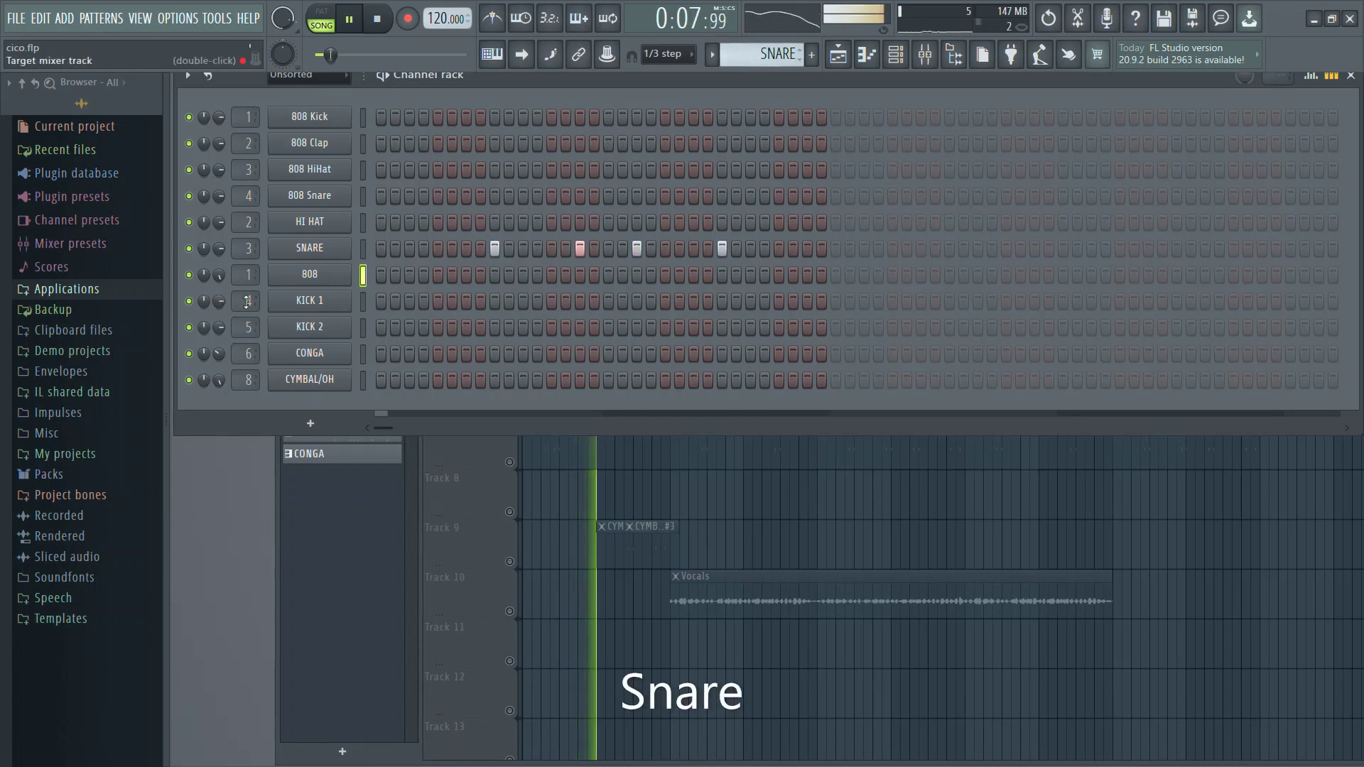
key(F7)
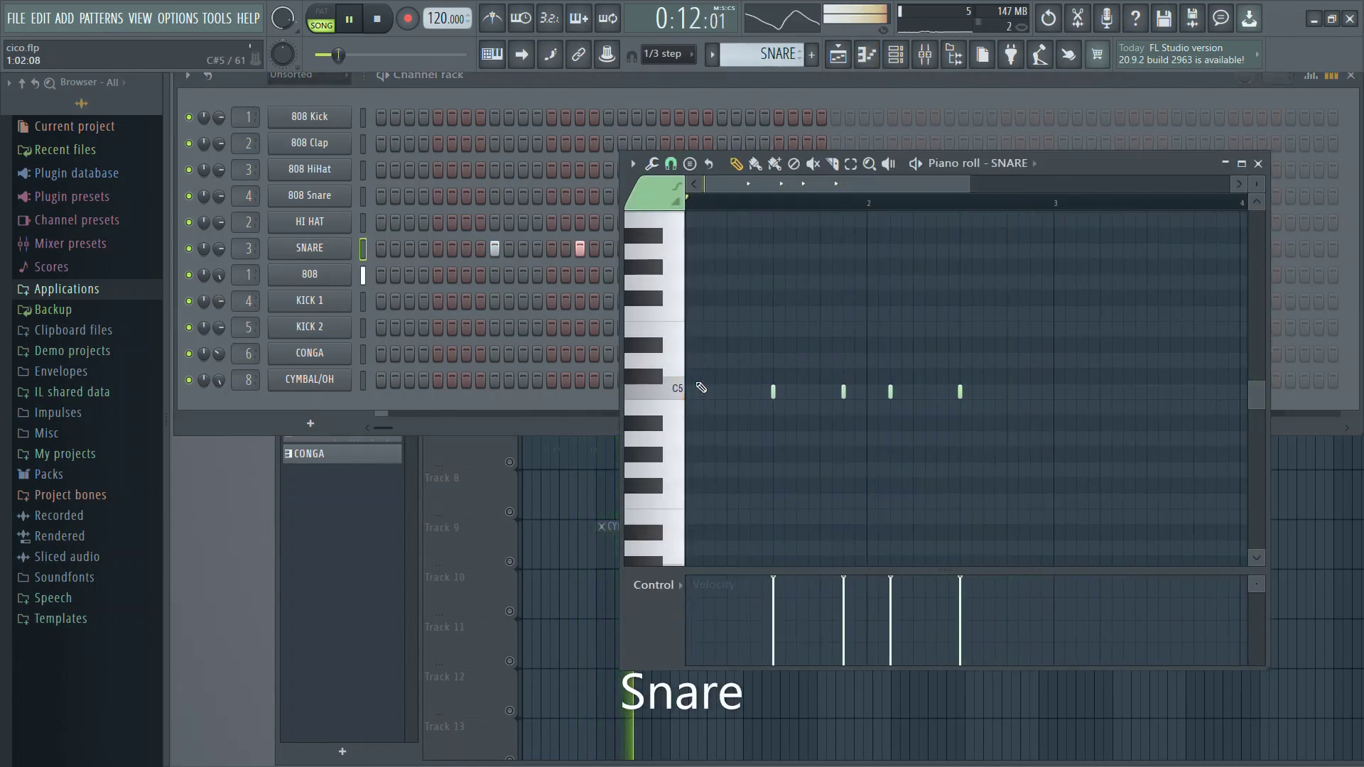
scroll(667, 472, up, 1)
scroll(668, 472, up, 1)
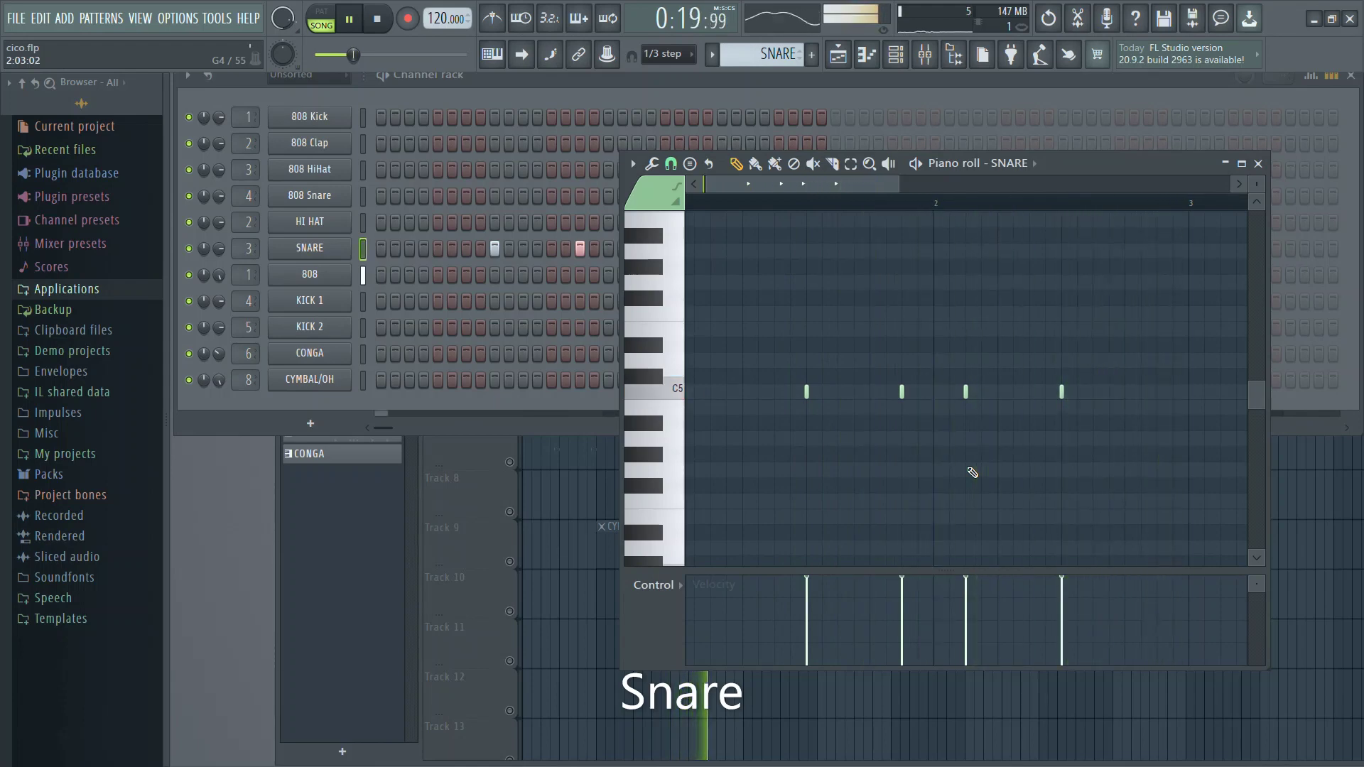
click(1258, 163)
Step: Examine the HI HAT pattern's notes in the piano roll
click(313, 558)
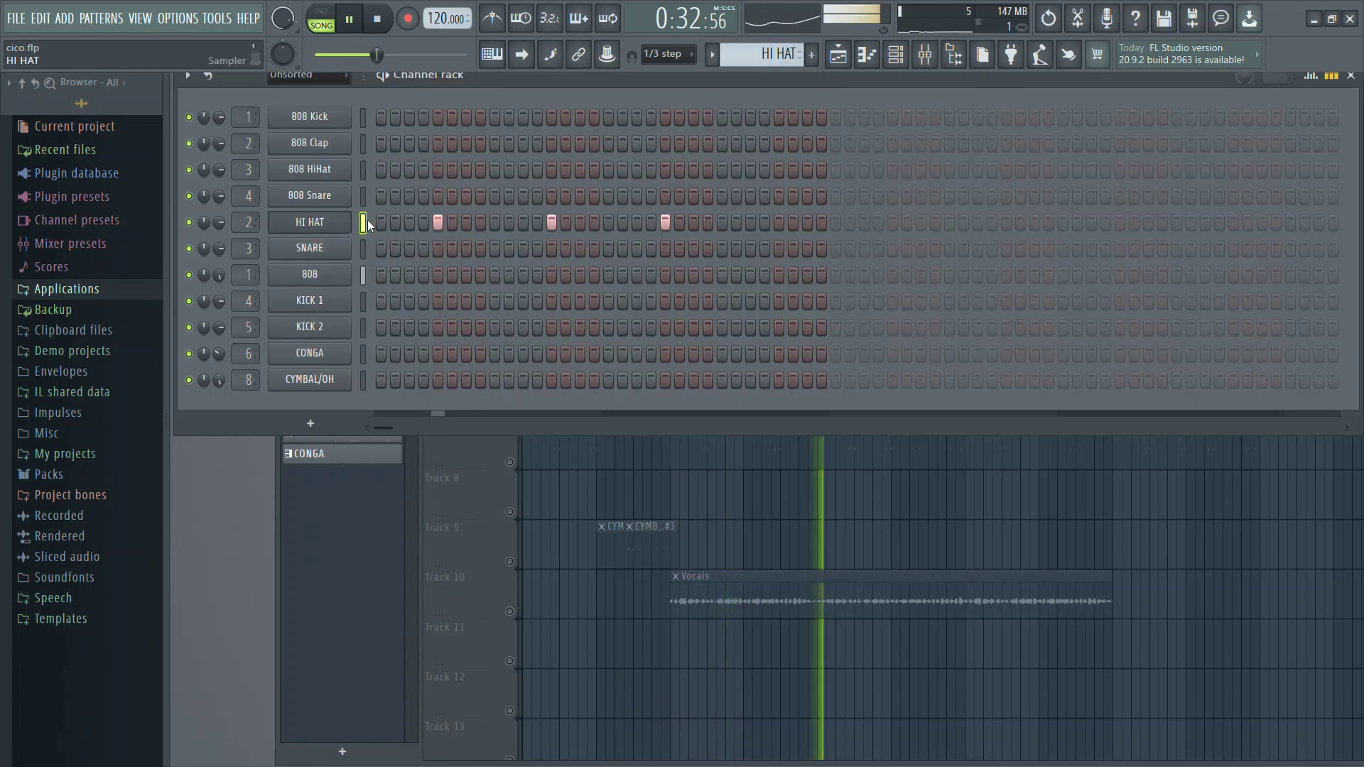
key(F7)
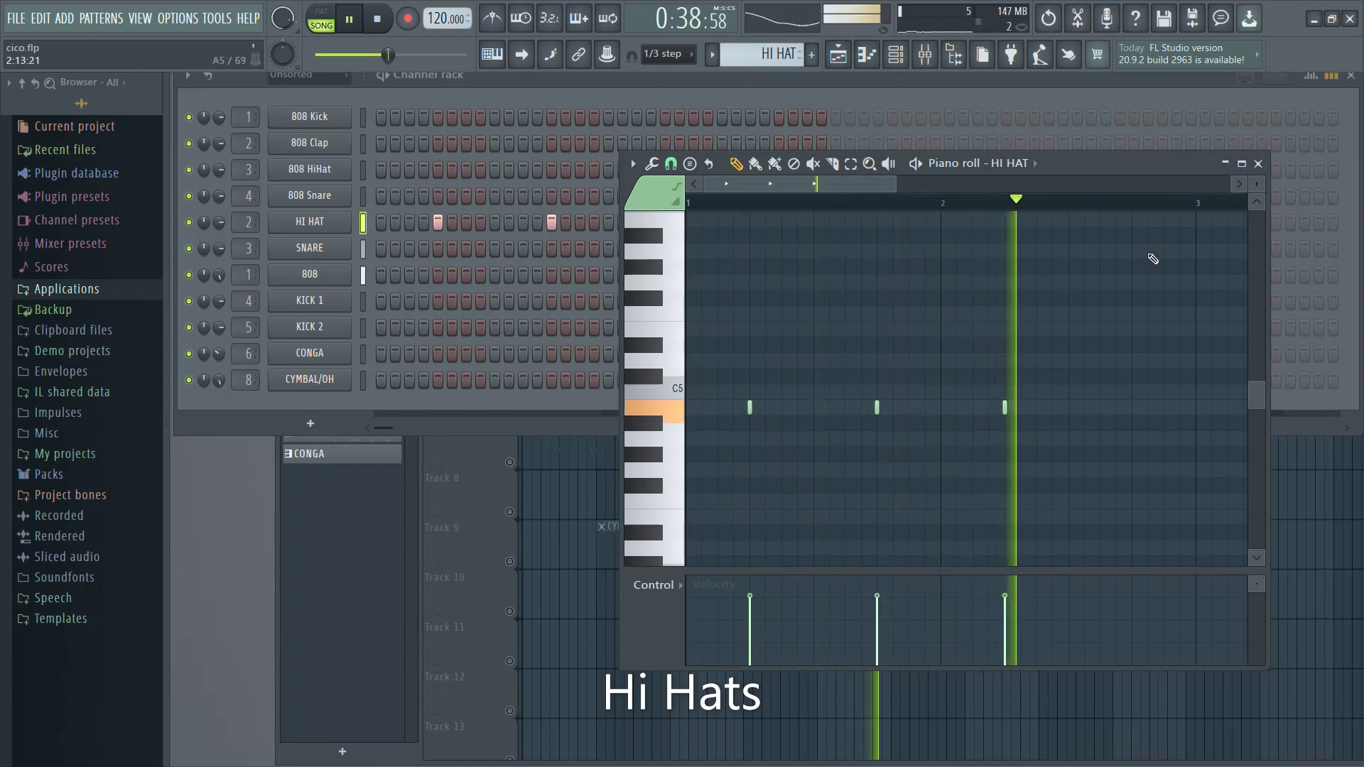
click(1260, 165)
Step: Open the CONGA pattern in the piano roll and examine its notes
click(384, 601)
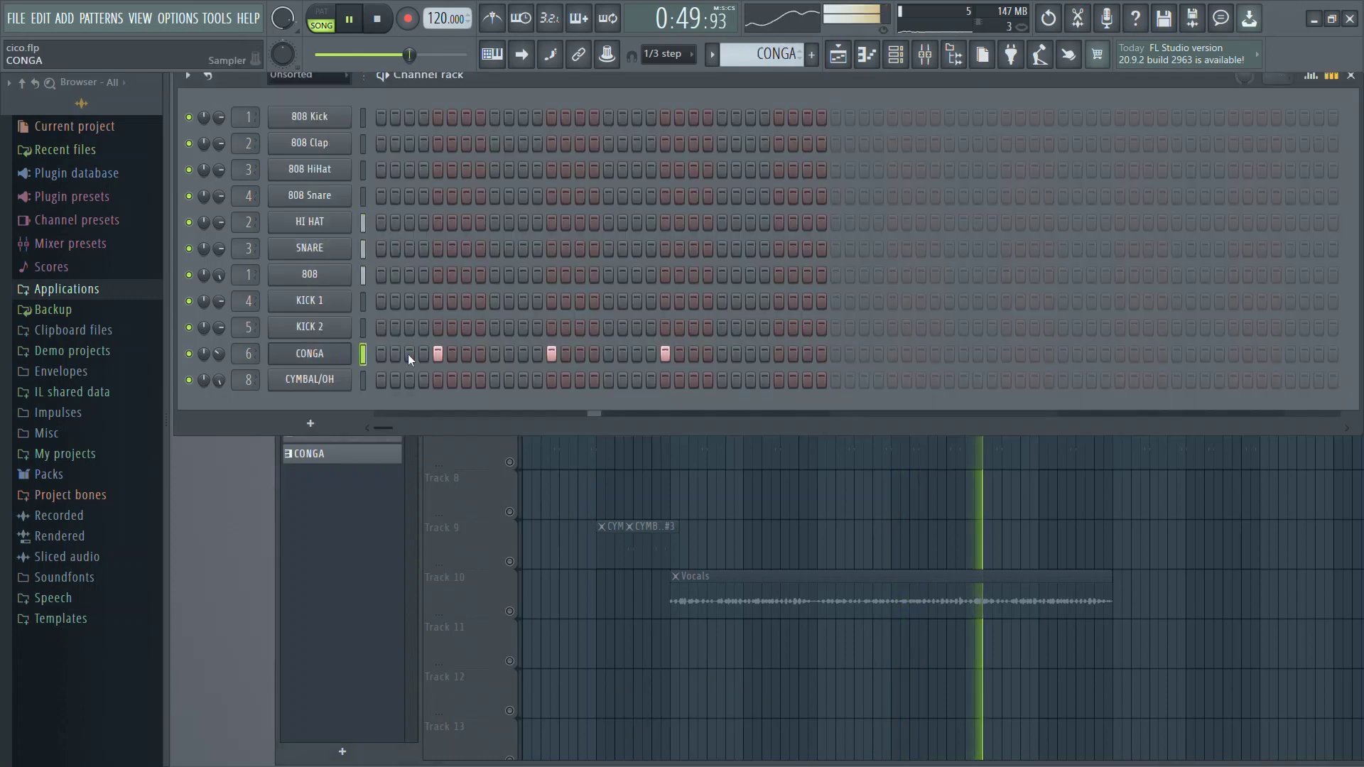
click(408, 354)
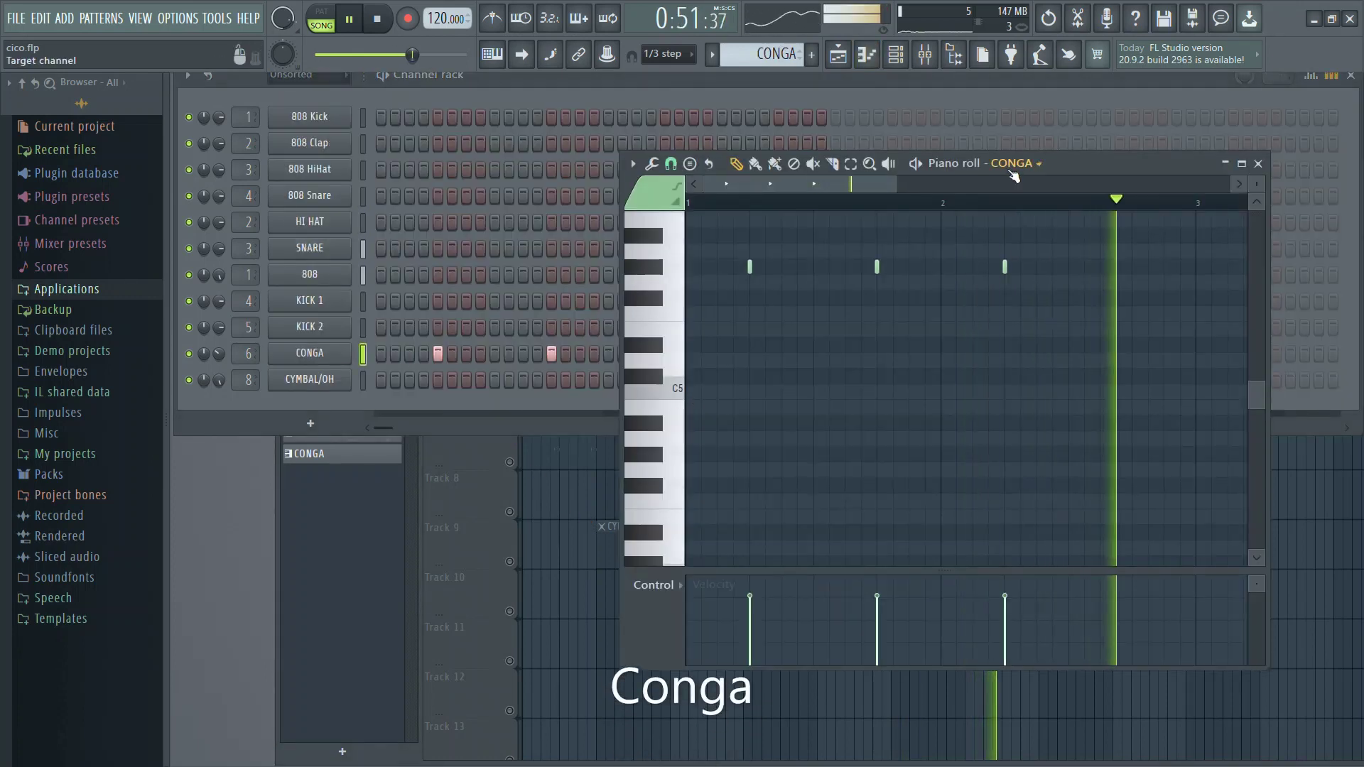
scroll(986, 226, up, 3)
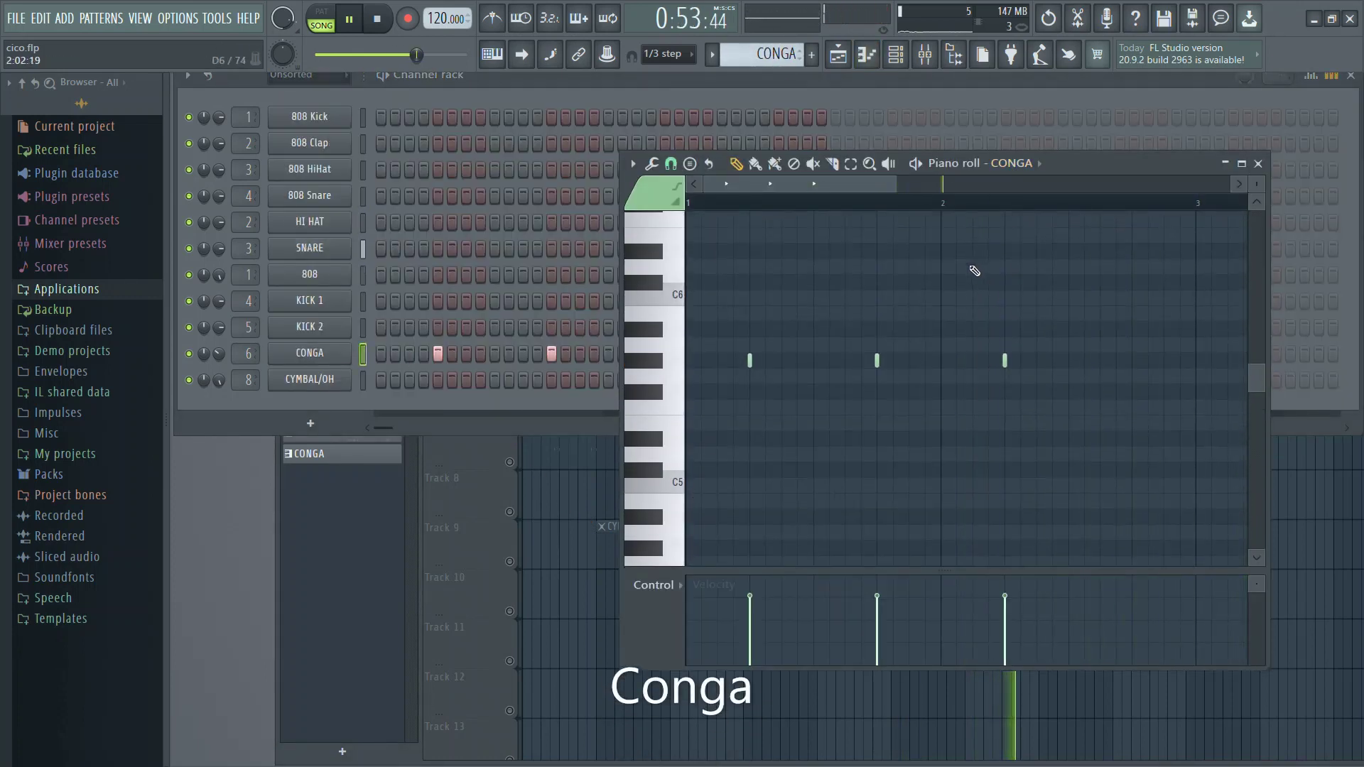
scroll(975, 277, down, 5)
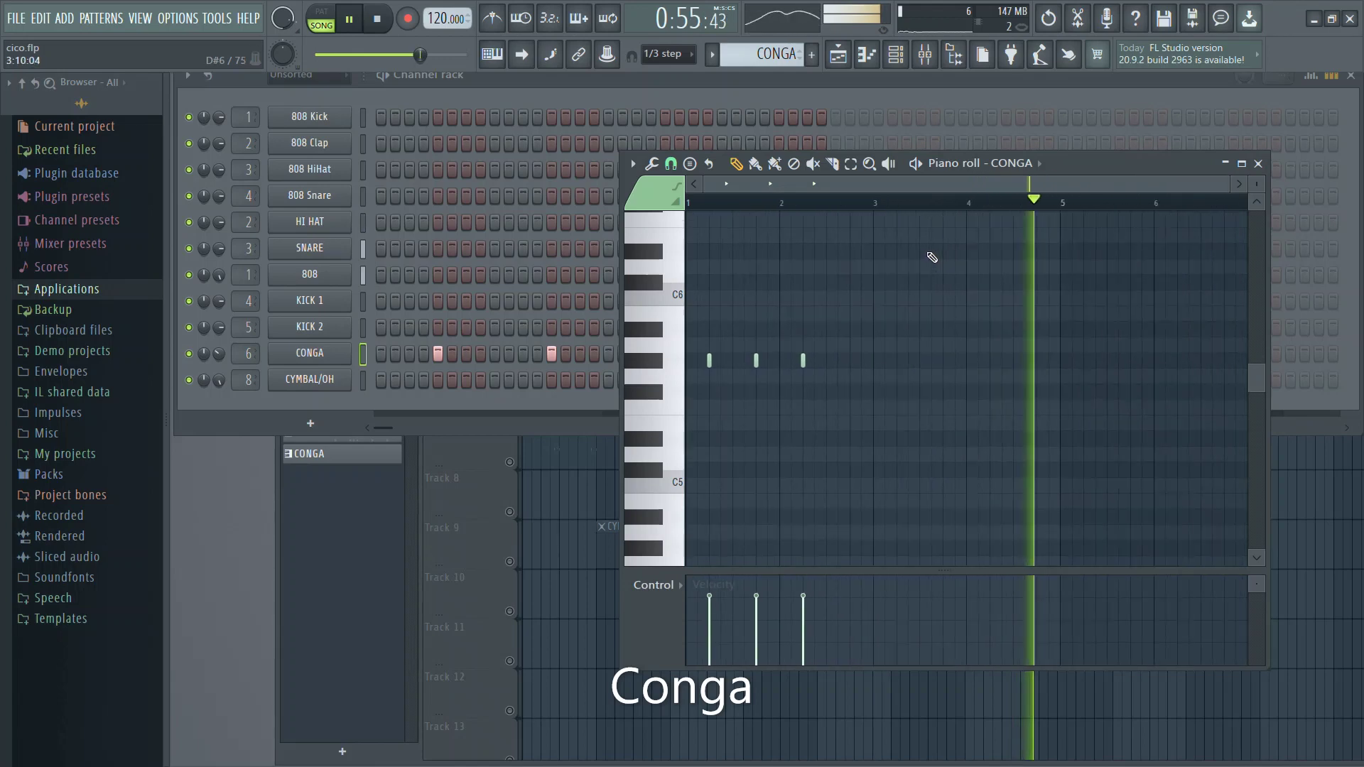
click(1258, 164)
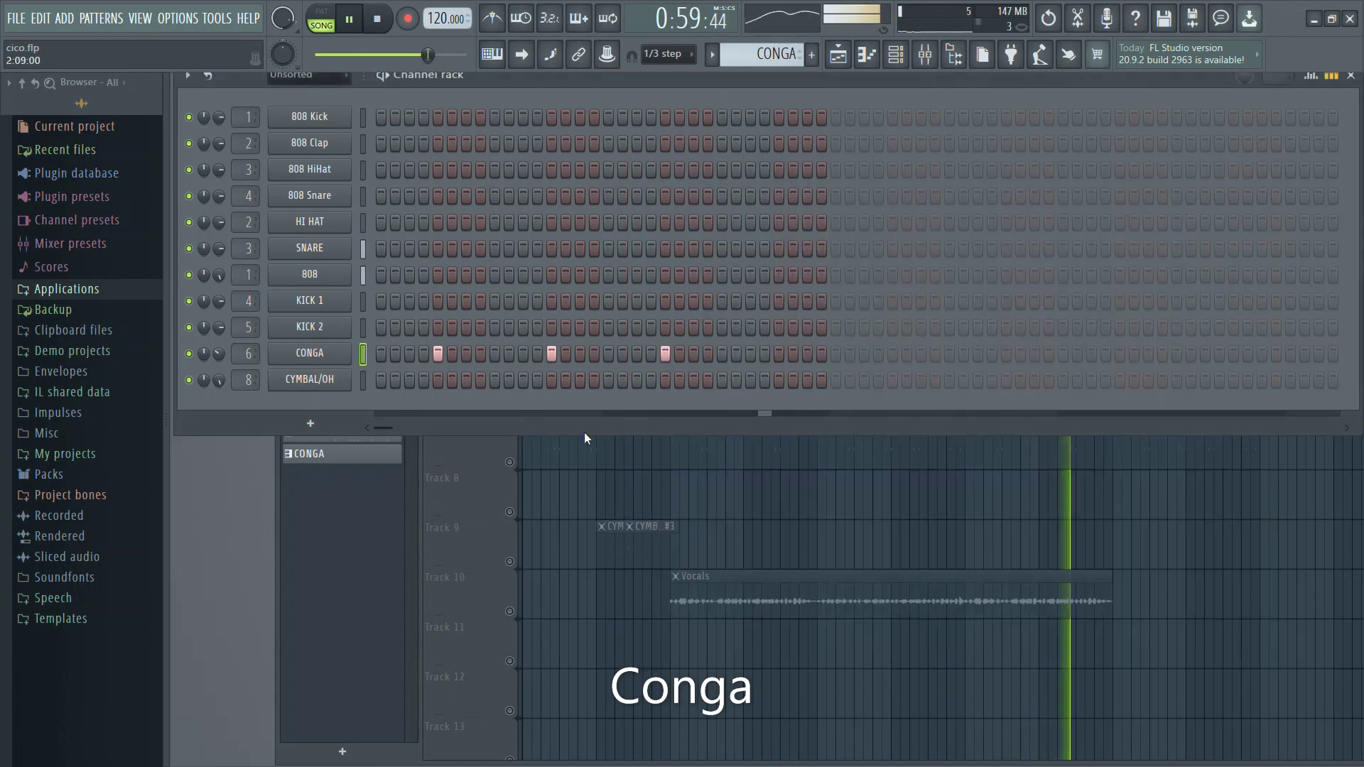
Step: Unmute playlist Track 7 and examine the CYMBAL/OH pattern's notes in the piano roll
click(322, 559)
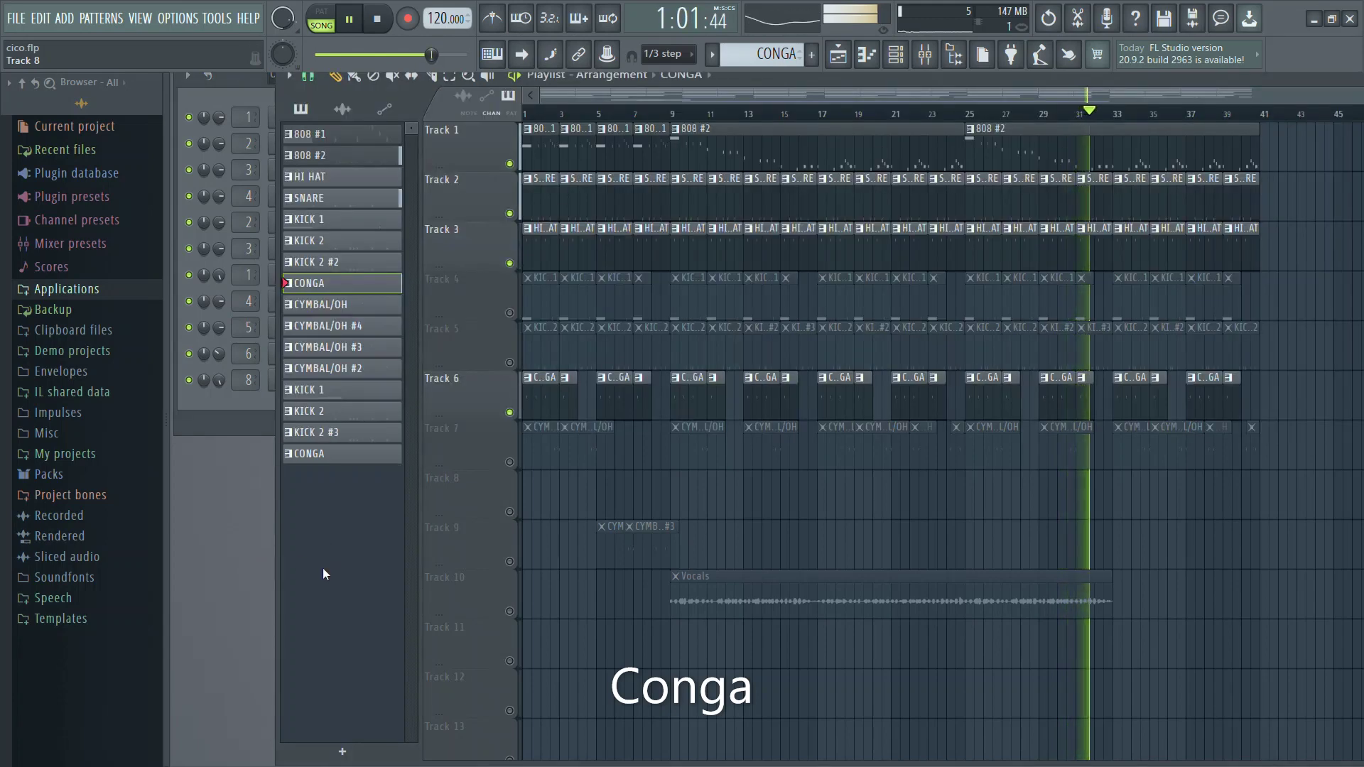
click(215, 395)
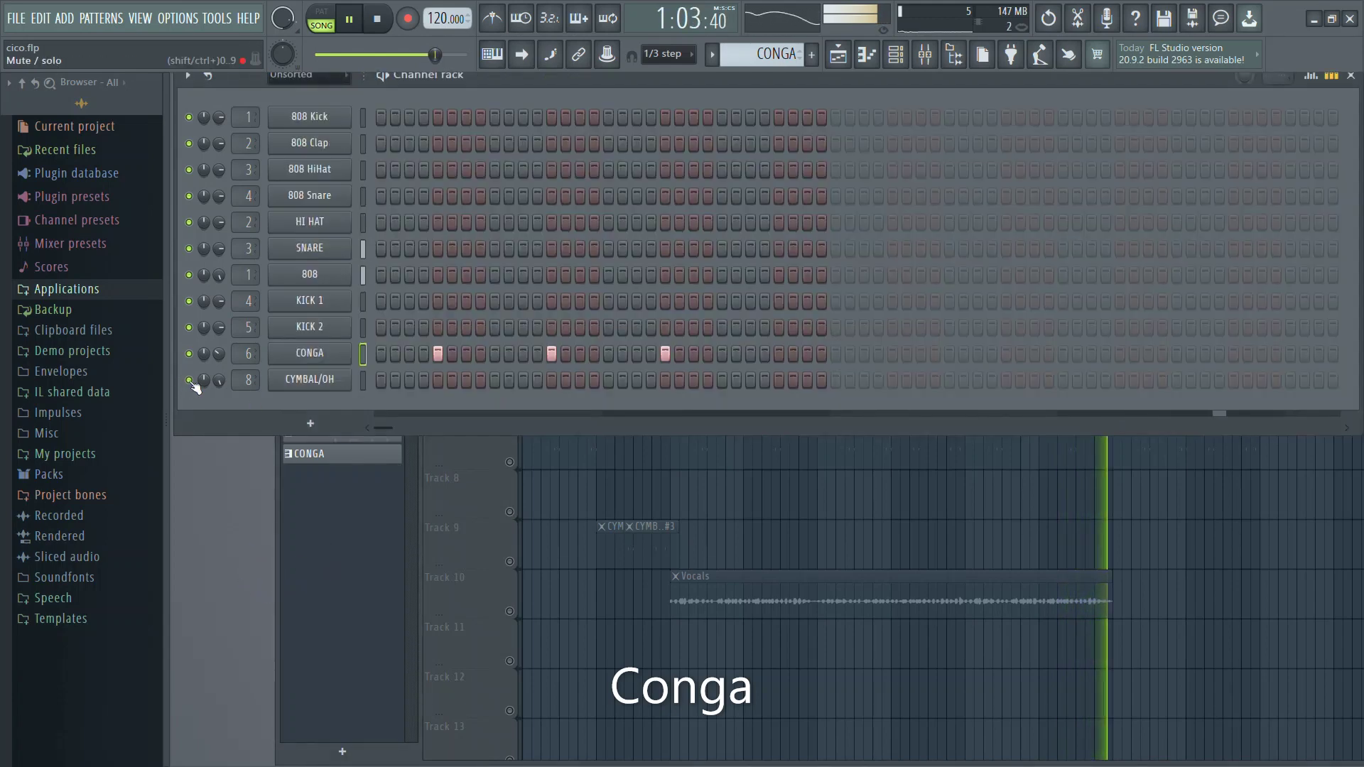
click(476, 473)
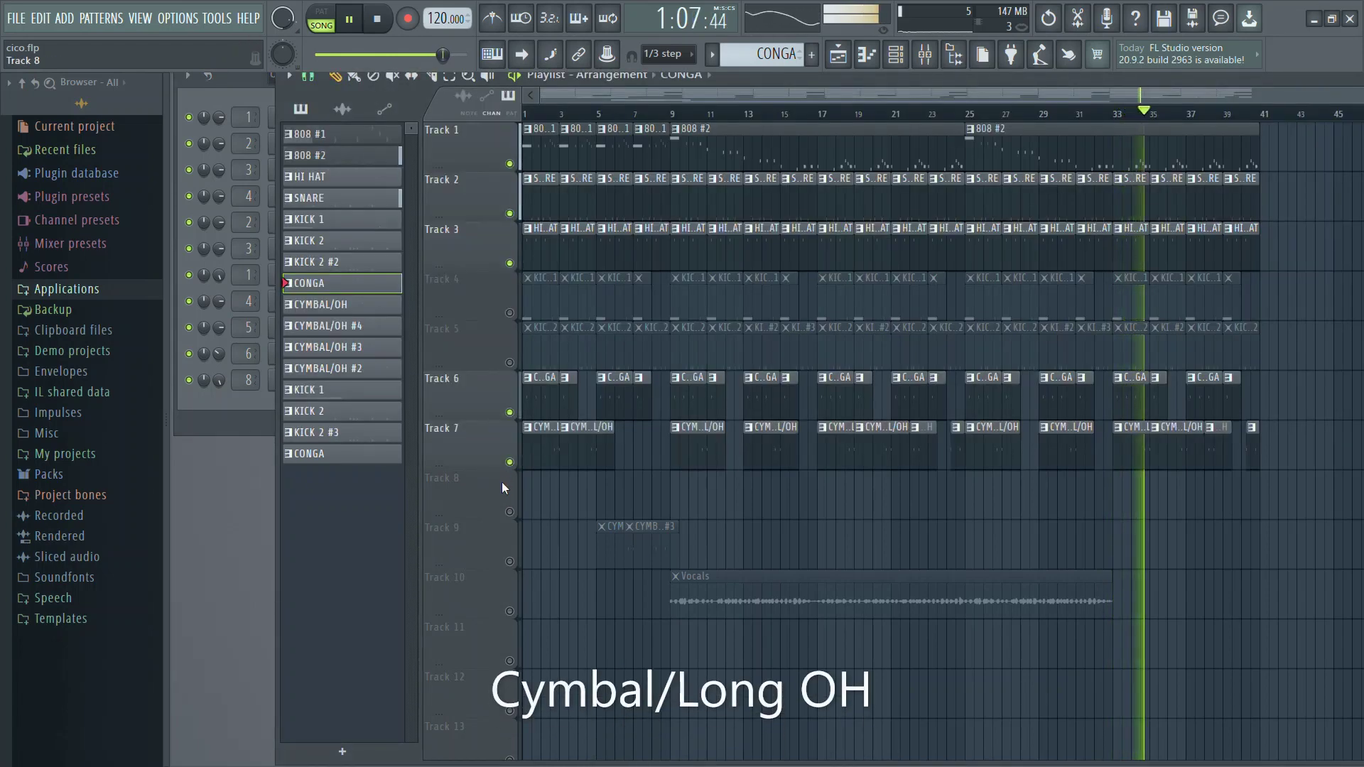
double_click(1151, 454)
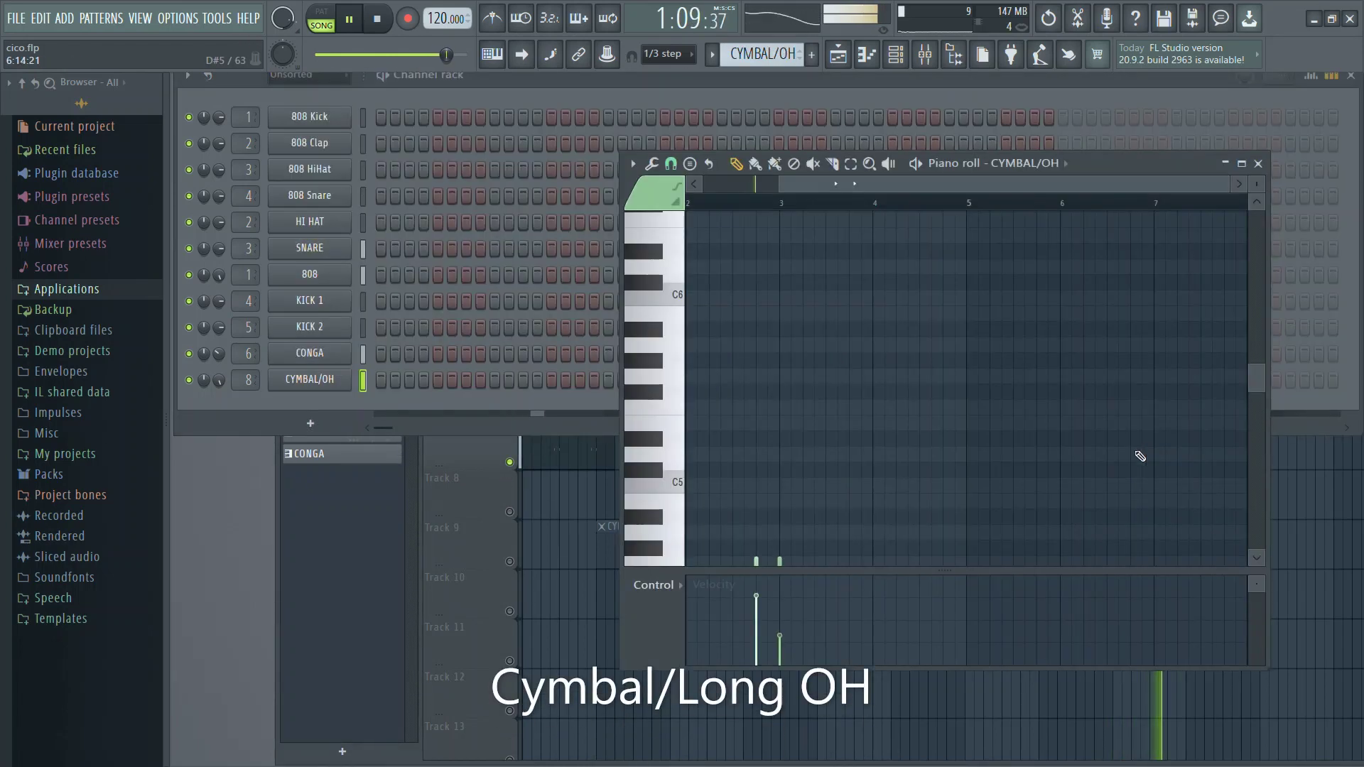
scroll(774, 434, up, 2)
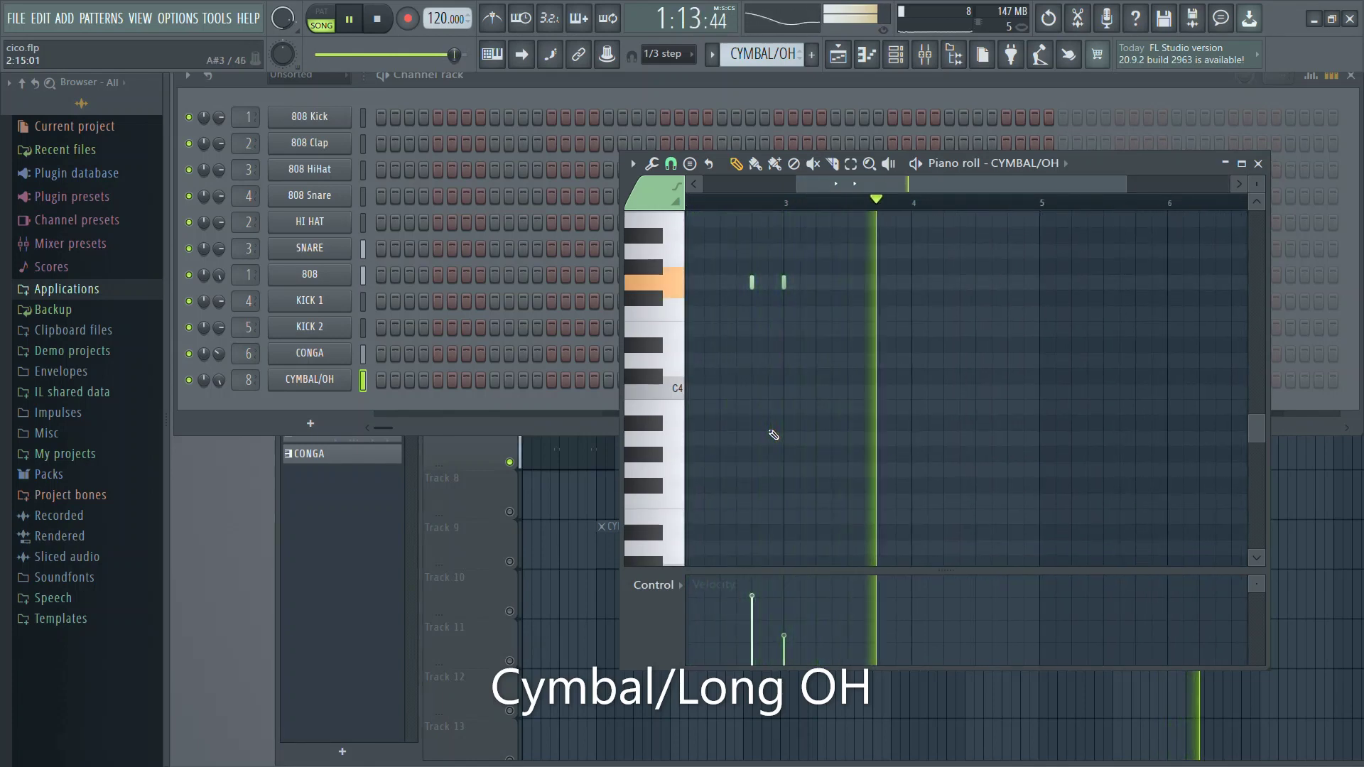
scroll(774, 435, up, 4)
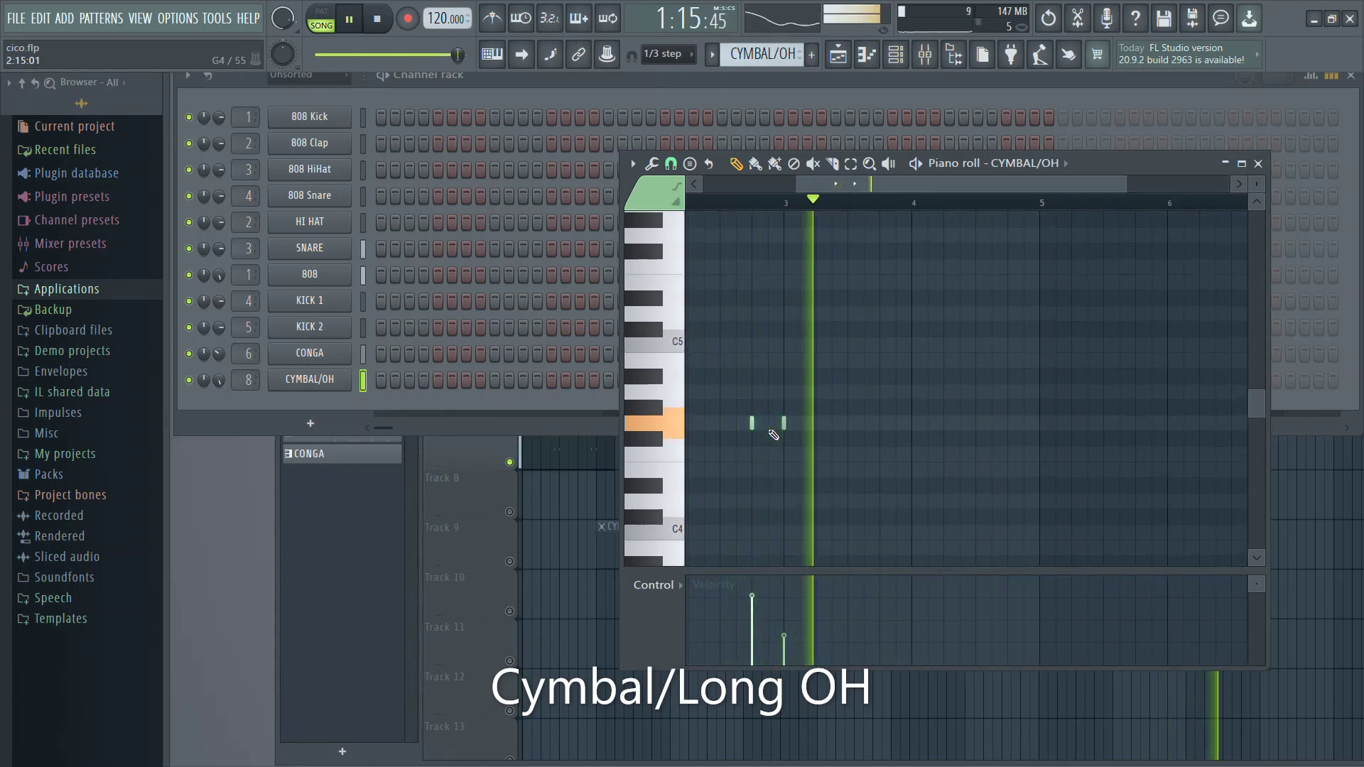
click(1257, 163)
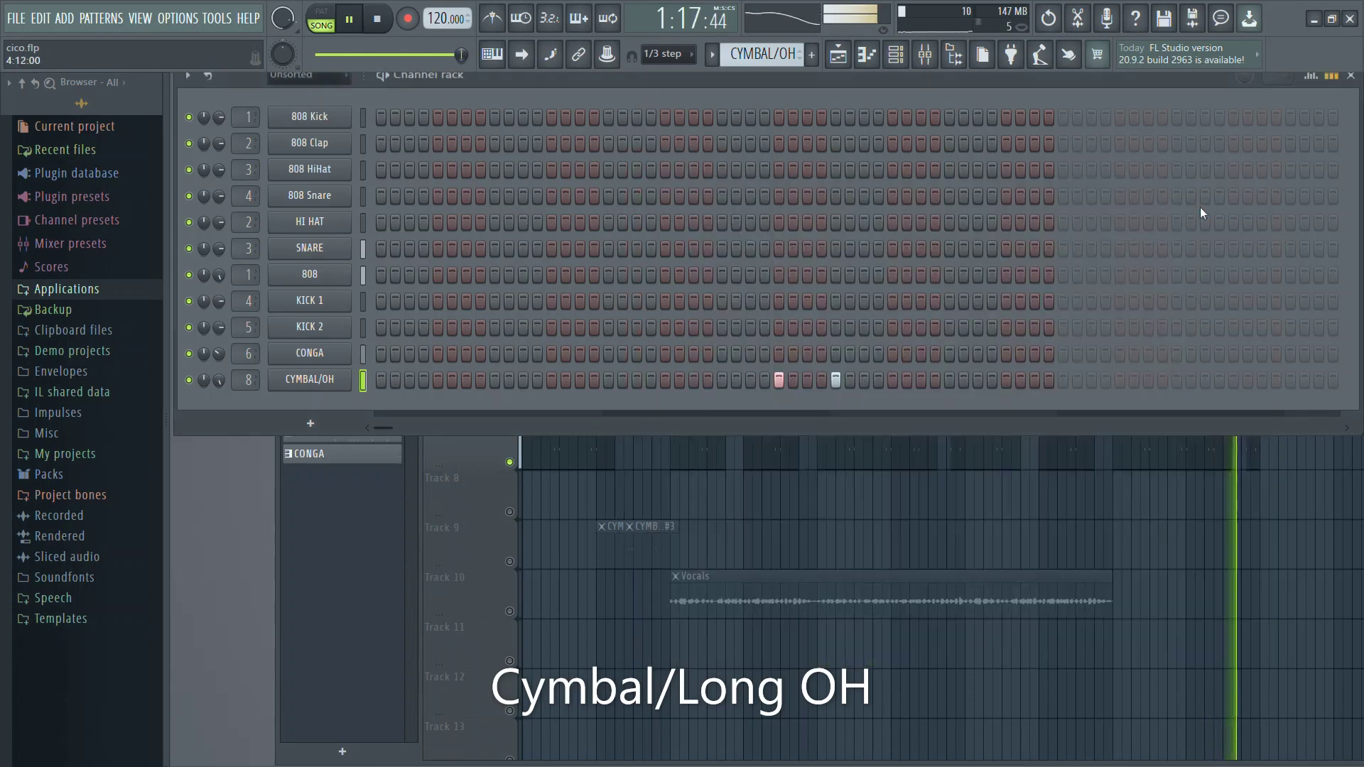
Step: Open the last clip on Track 7, CYMBAL/OH #4, and examine its notes in the piano roll
click(297, 557)
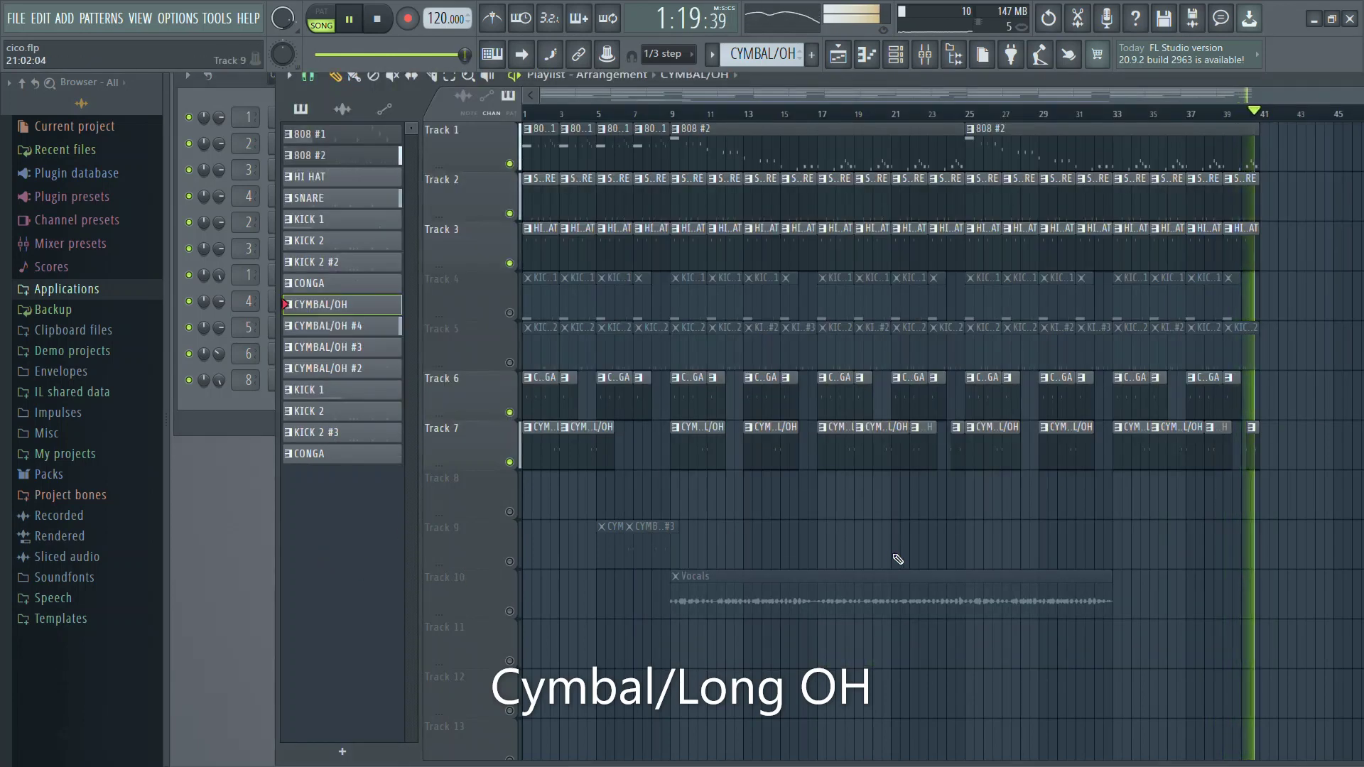
double_click(1250, 458)
scroll(813, 462, down, 1)
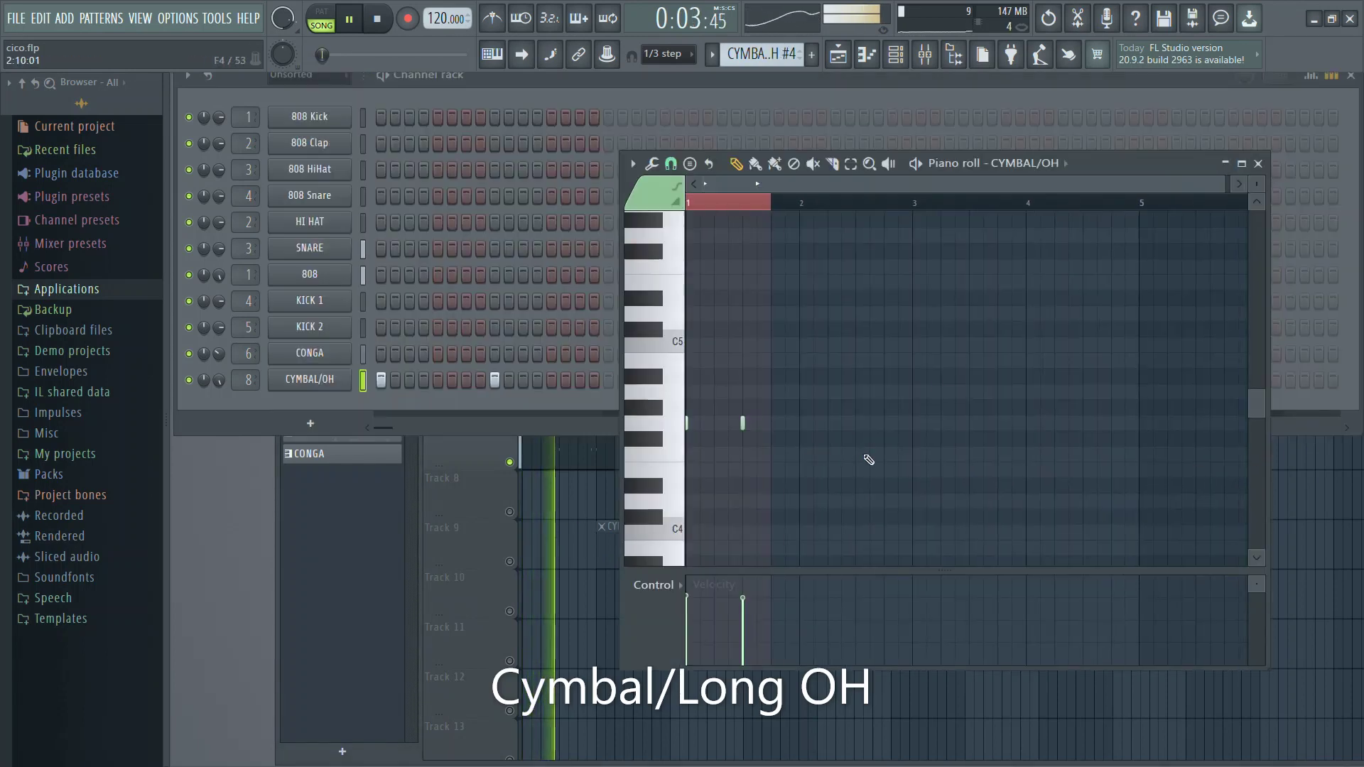
click(1258, 163)
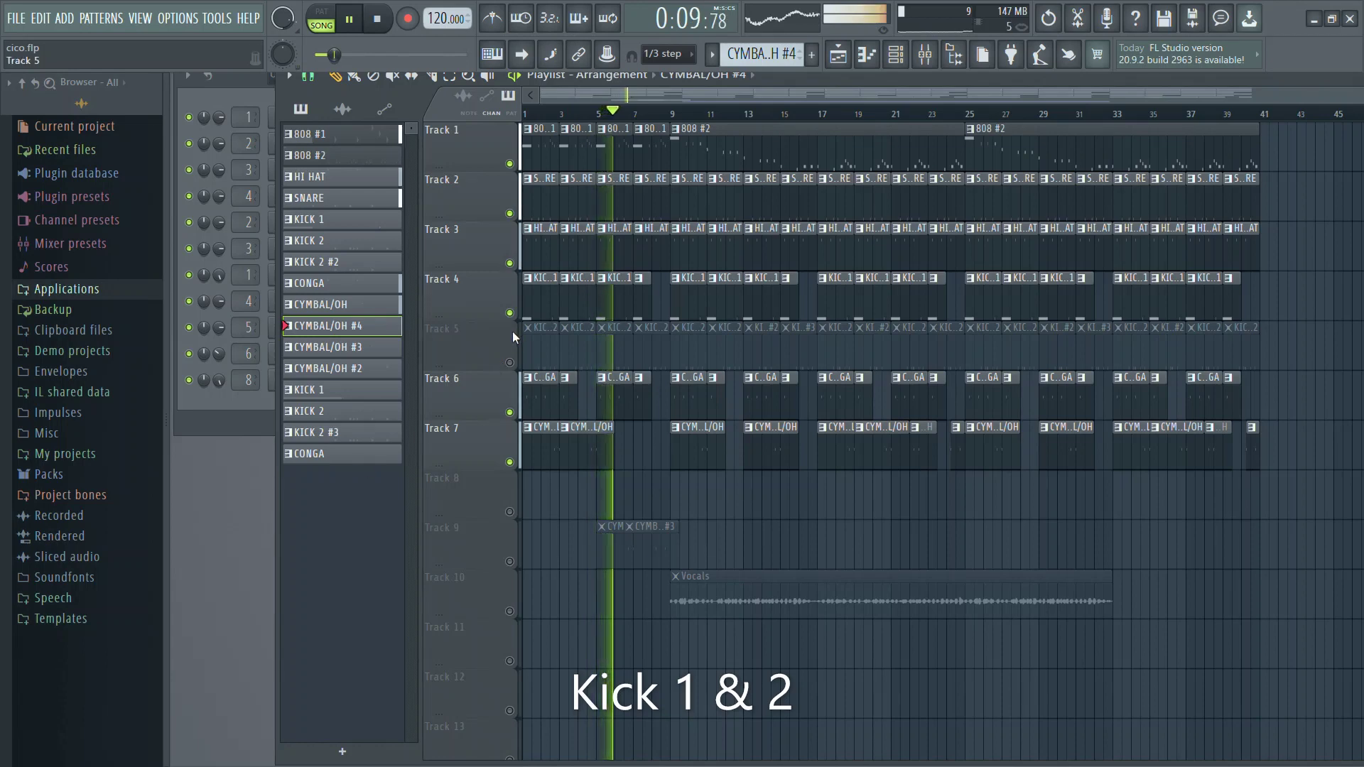
Step: Examine the KICK 1 pattern from Track 4 in the piano roll, then return to the playlist
double_click(616, 309)
scroll(737, 350, down, 2)
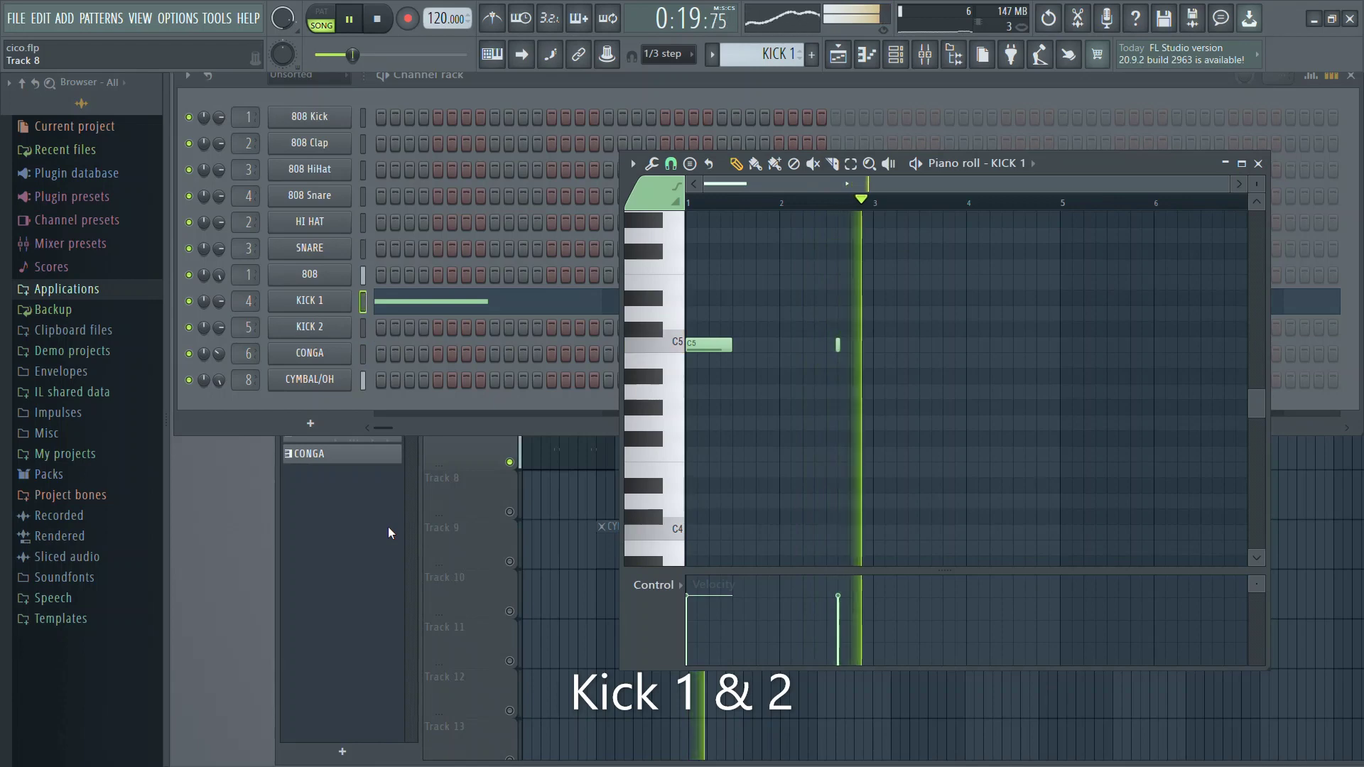
key(F5)
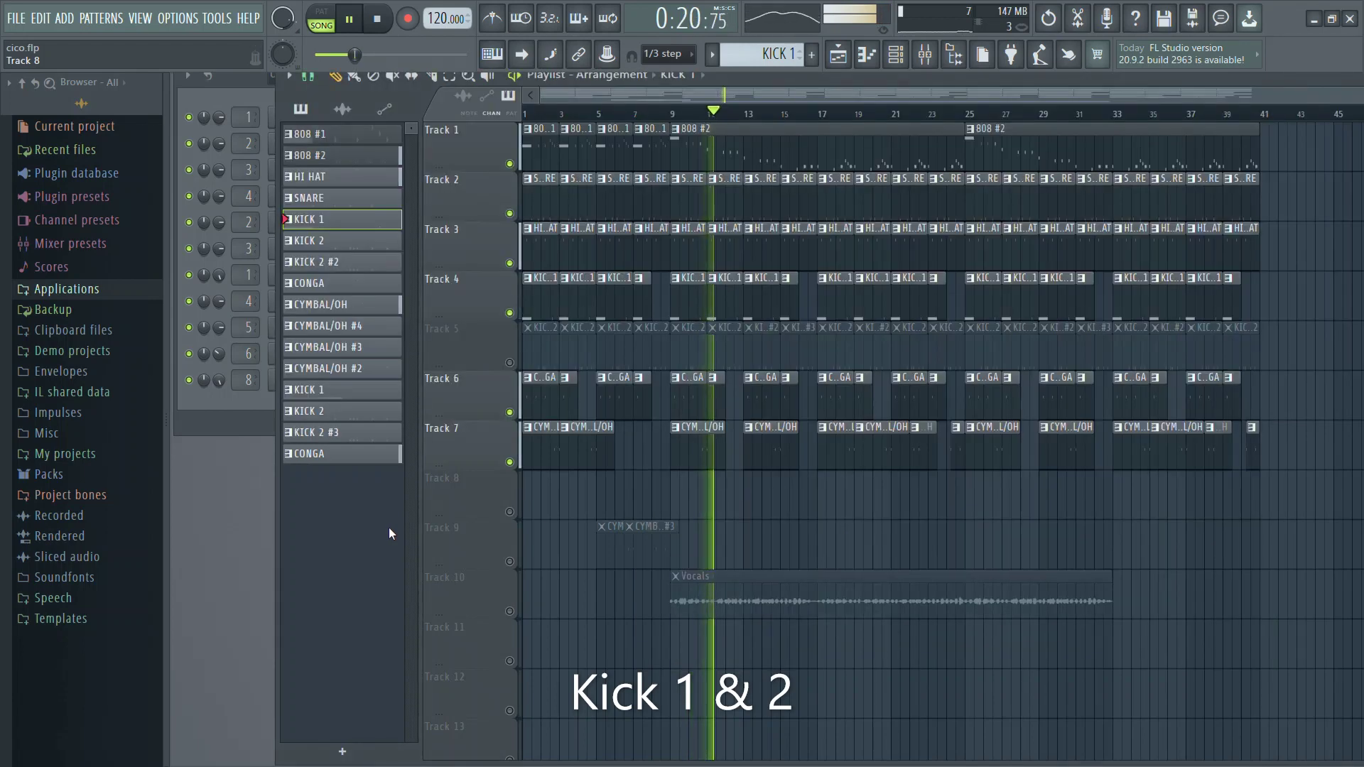
Step: Unmute playlist Track 5 and examine the KICK 2 #2 pattern's notes in the piano roll
click(509, 363)
double_click(769, 368)
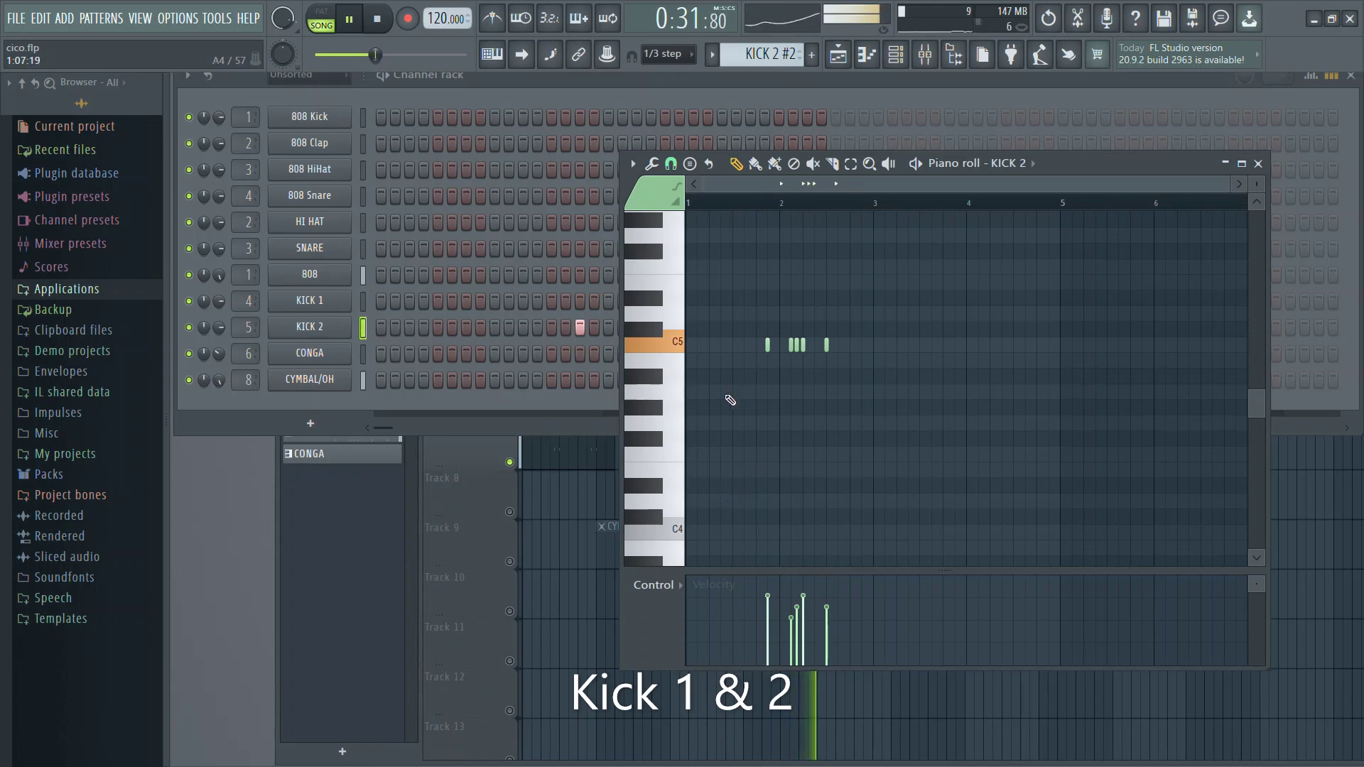
scroll(749, 396, up, 2)
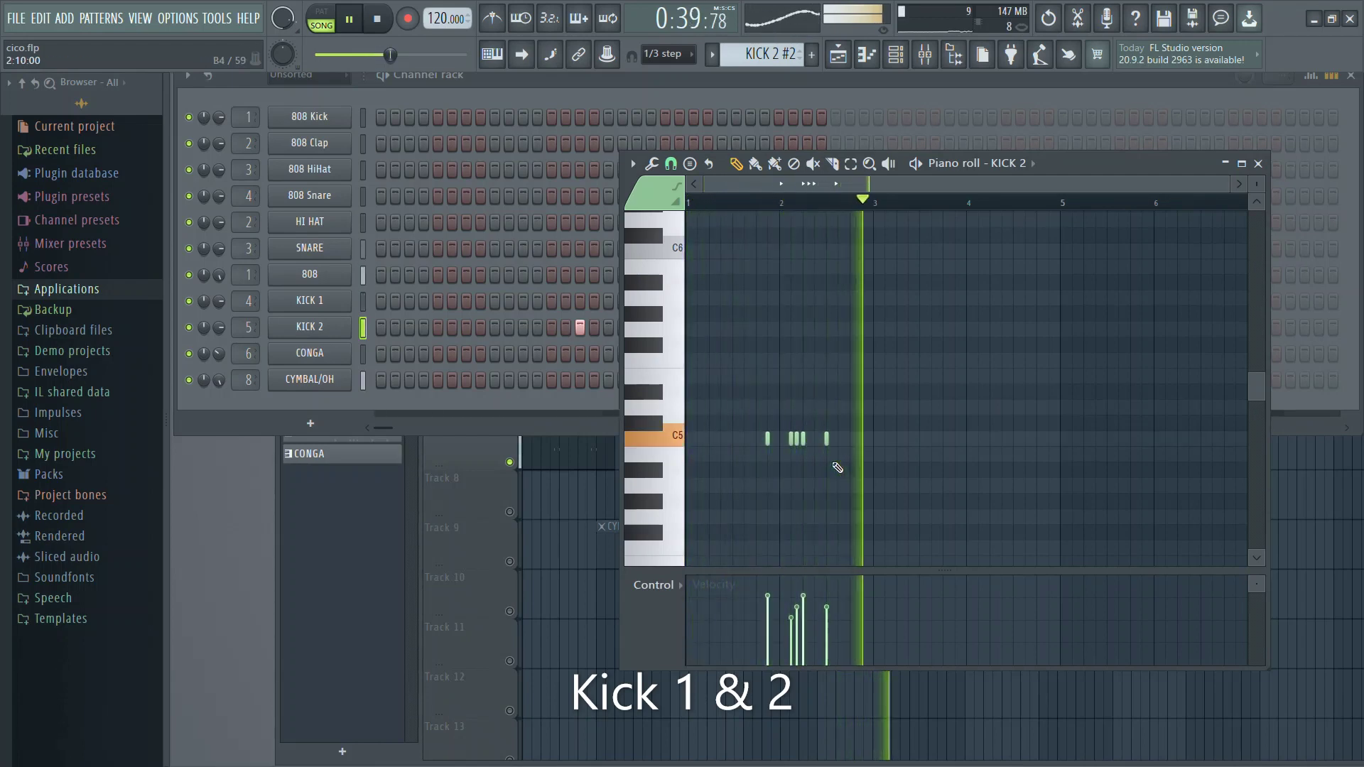
click(1257, 163)
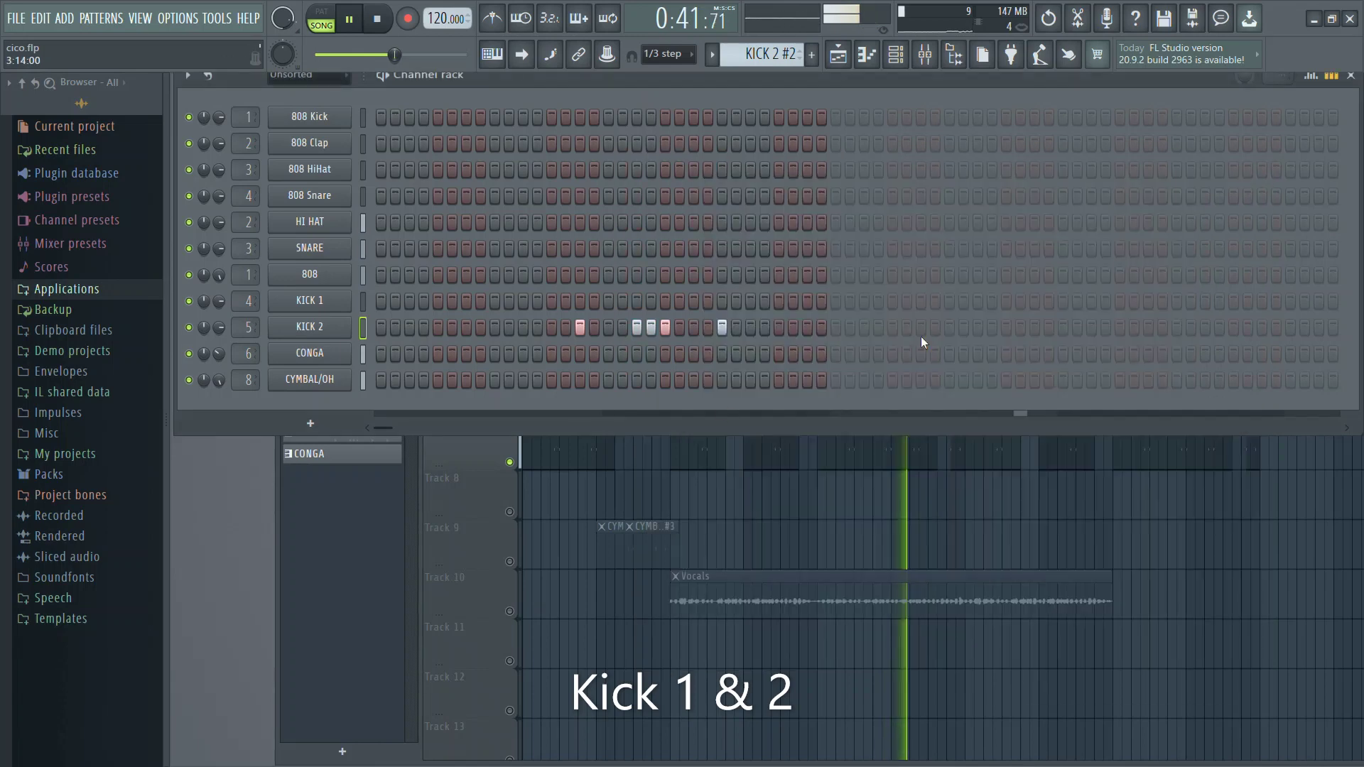
Step: Return to the playlist and move playback of the finished beat to the start of the song
click(365, 553)
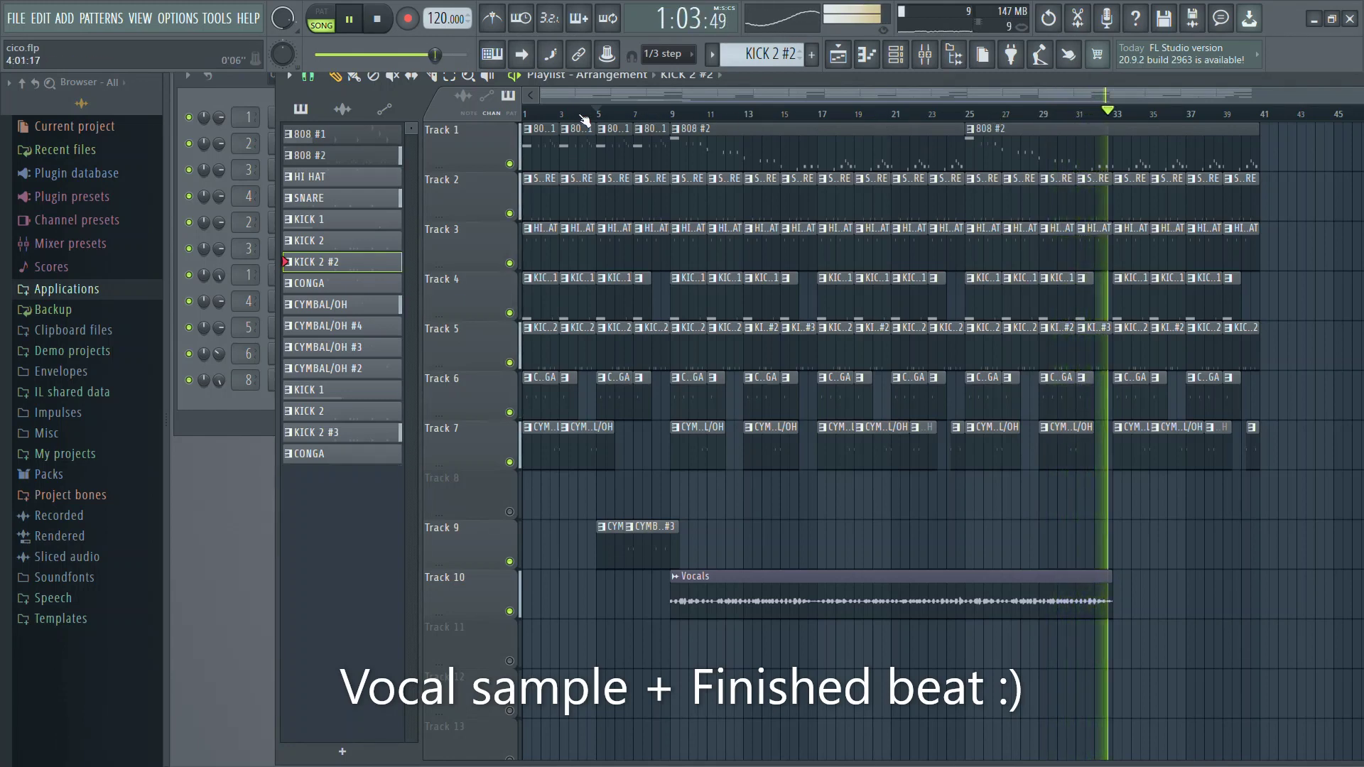
drag(581, 117, 0, 101)
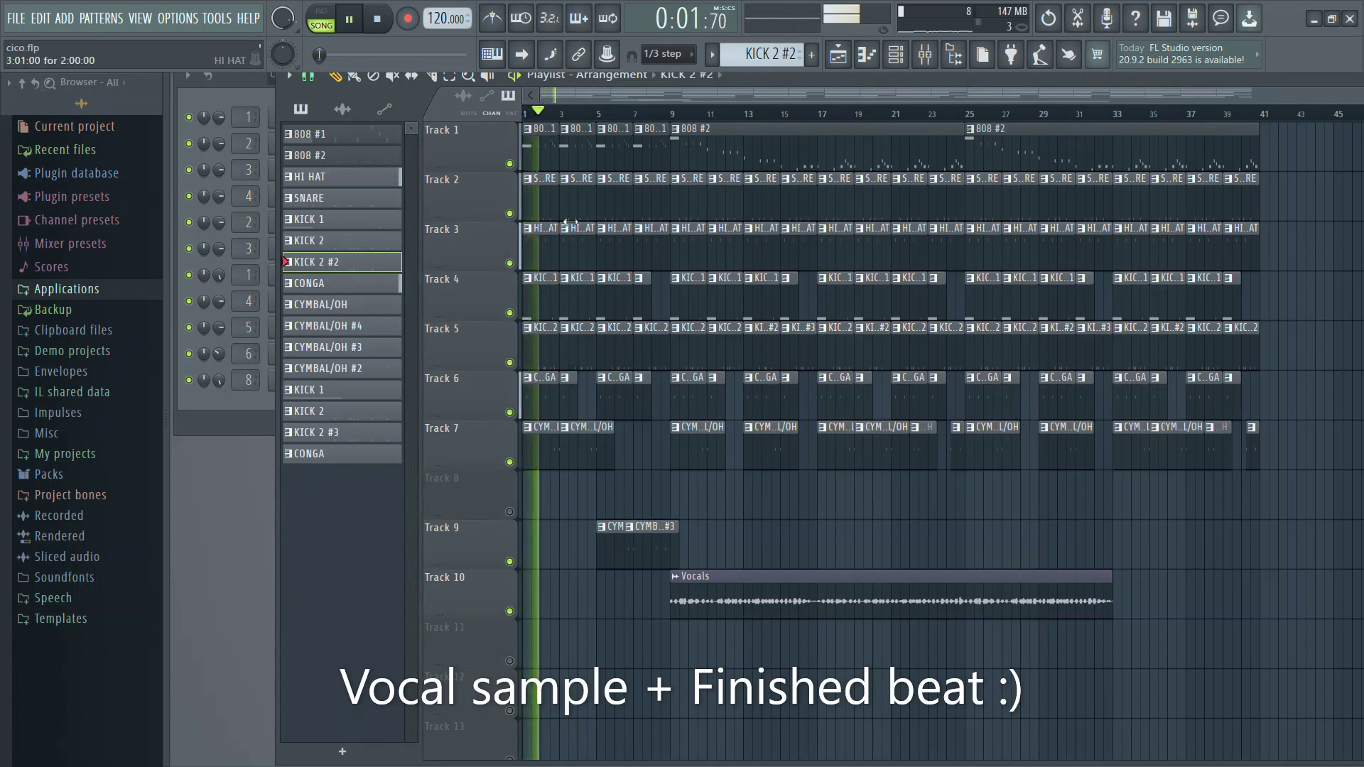